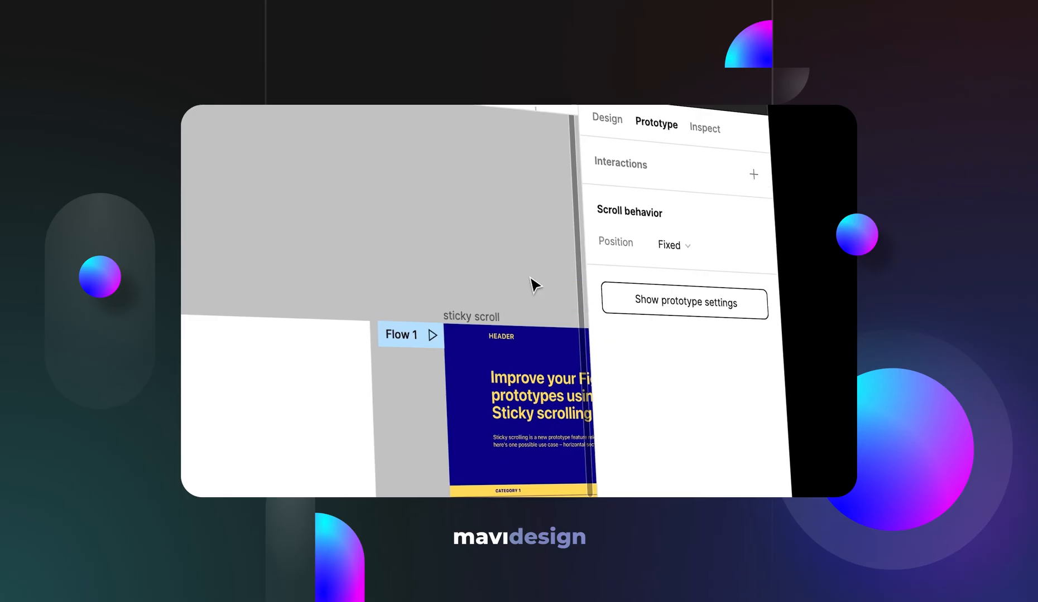
- Set the selected element's scroll position to Sticky and preview the category sections while scrolling
click(714, 250)
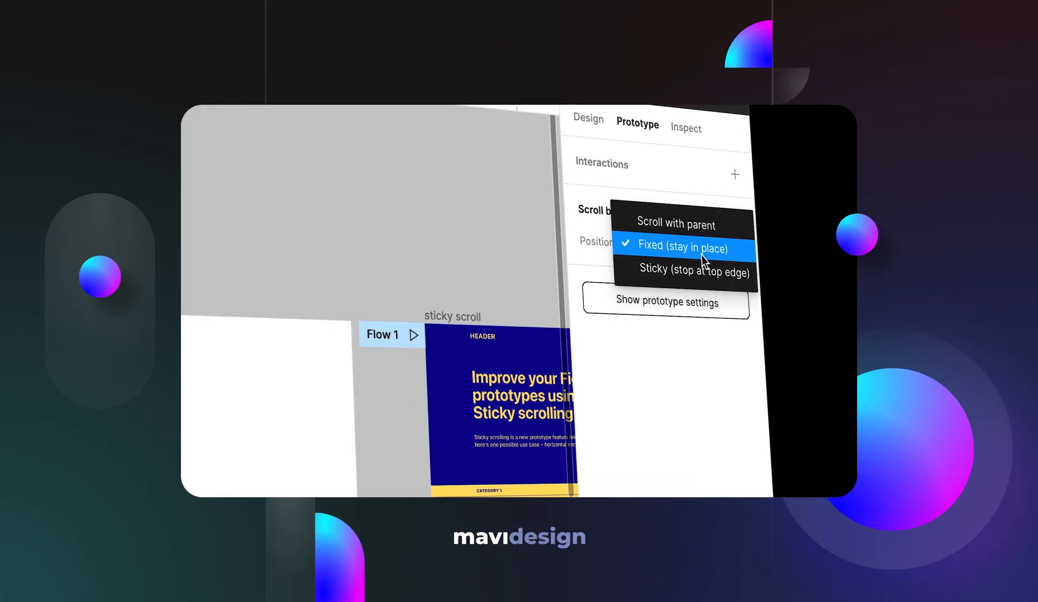
click(697, 270)
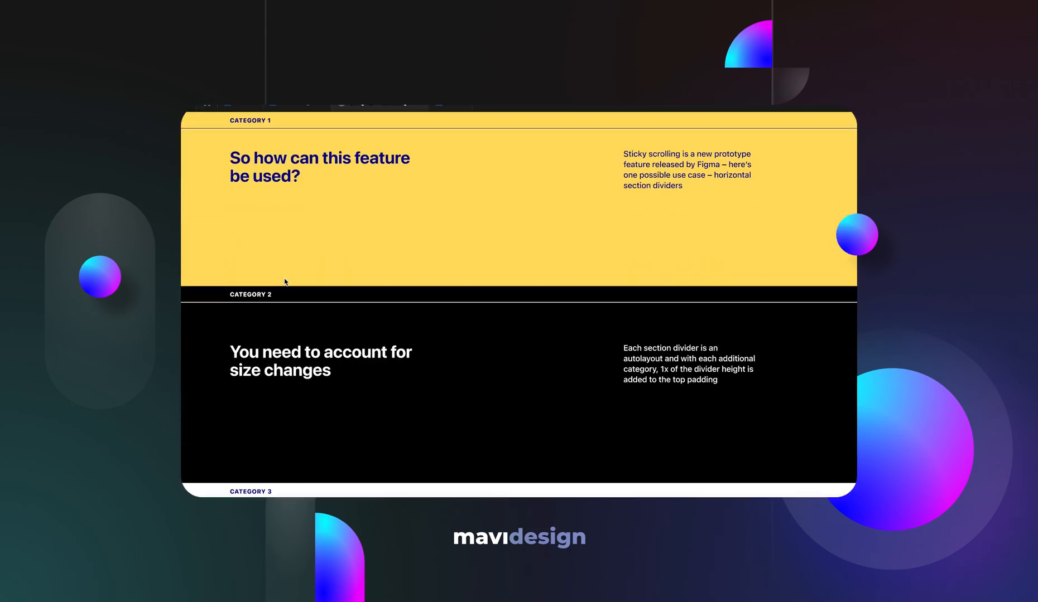
scroll(285, 282, down, 10)
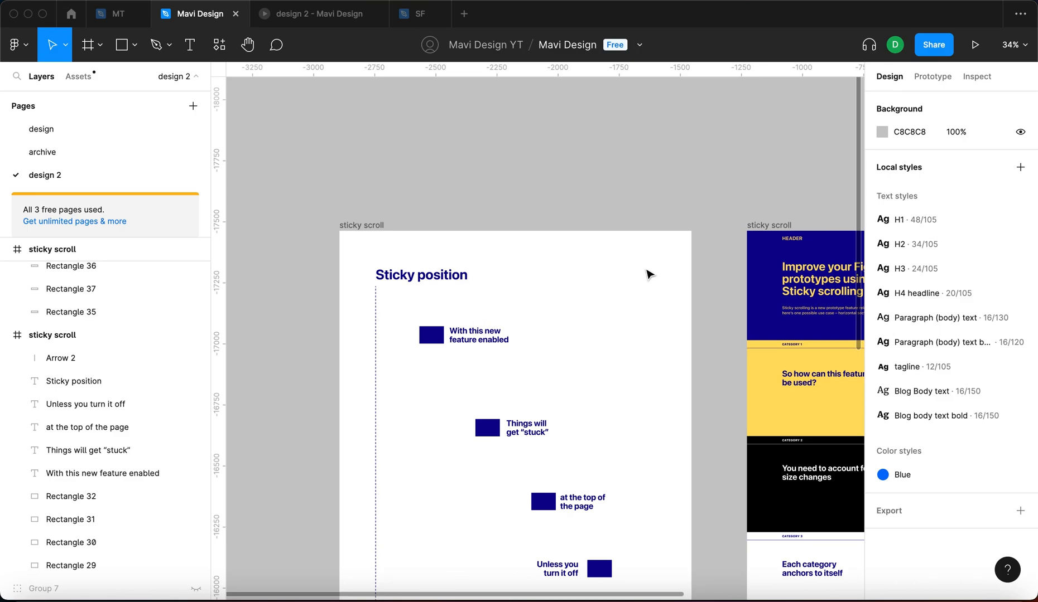
- Preview how the Sticky position page scrolls in the prototype
click(323, 14)
scroll(493, 358, down, 5)
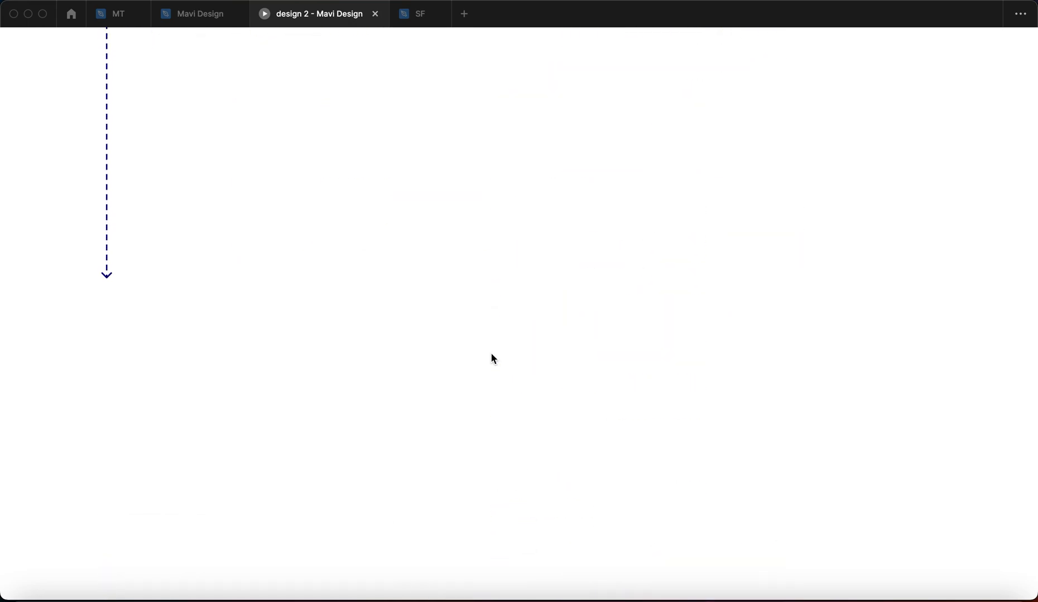
click(195, 17)
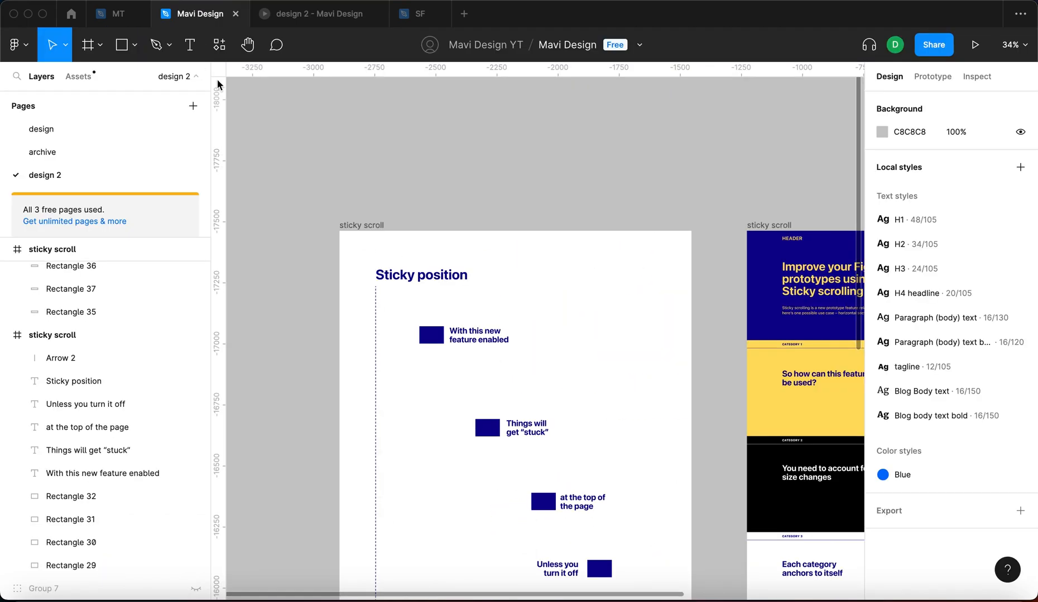
- Set the scroll position of the rectangle beside "With this new feature enabled" to Fixed (stay in place)
click(424, 340)
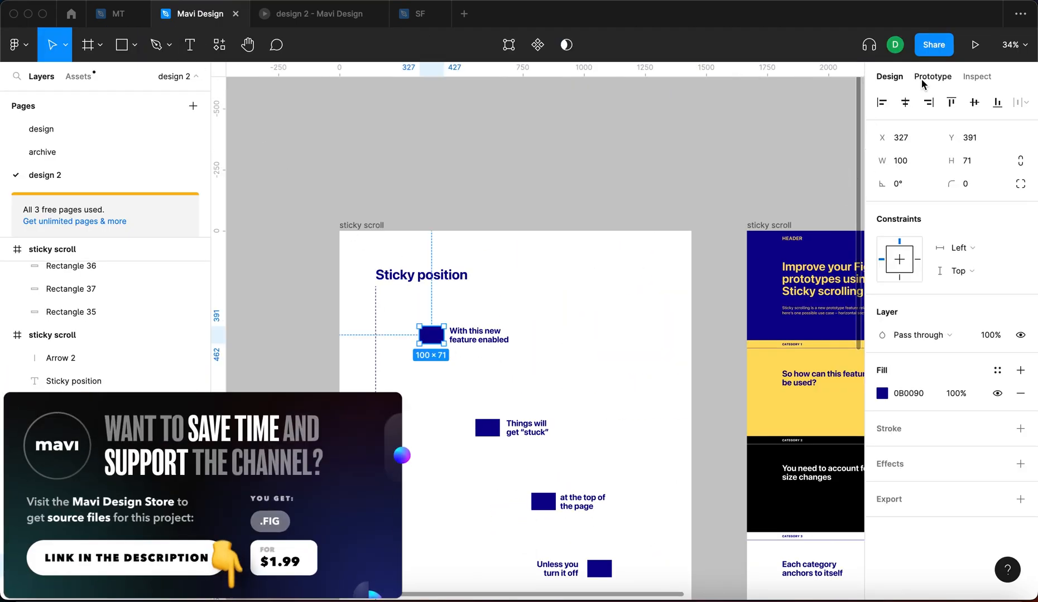
click(918, 83)
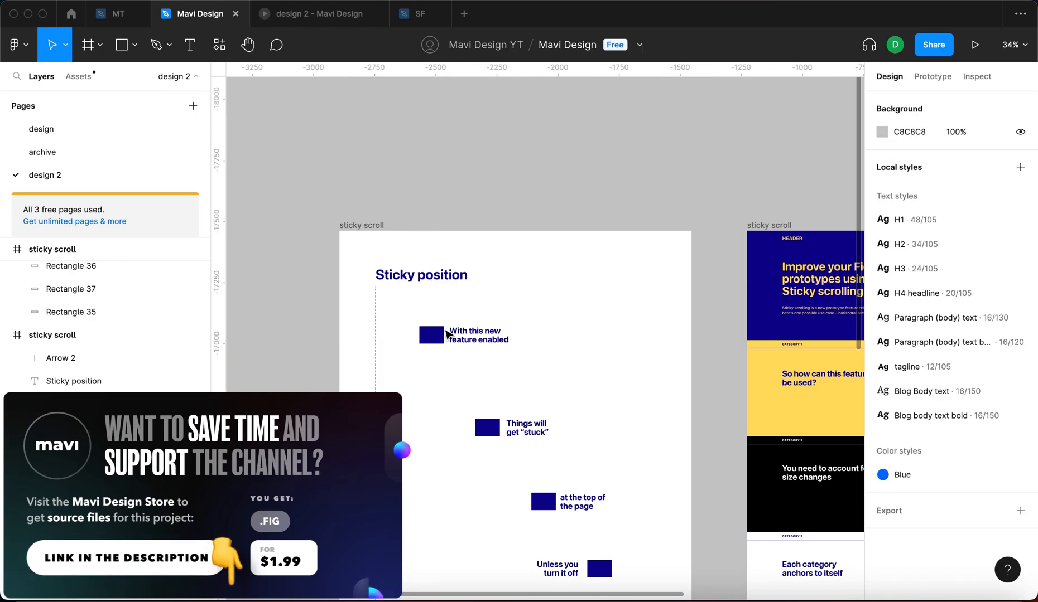
click(427, 340)
click(931, 76)
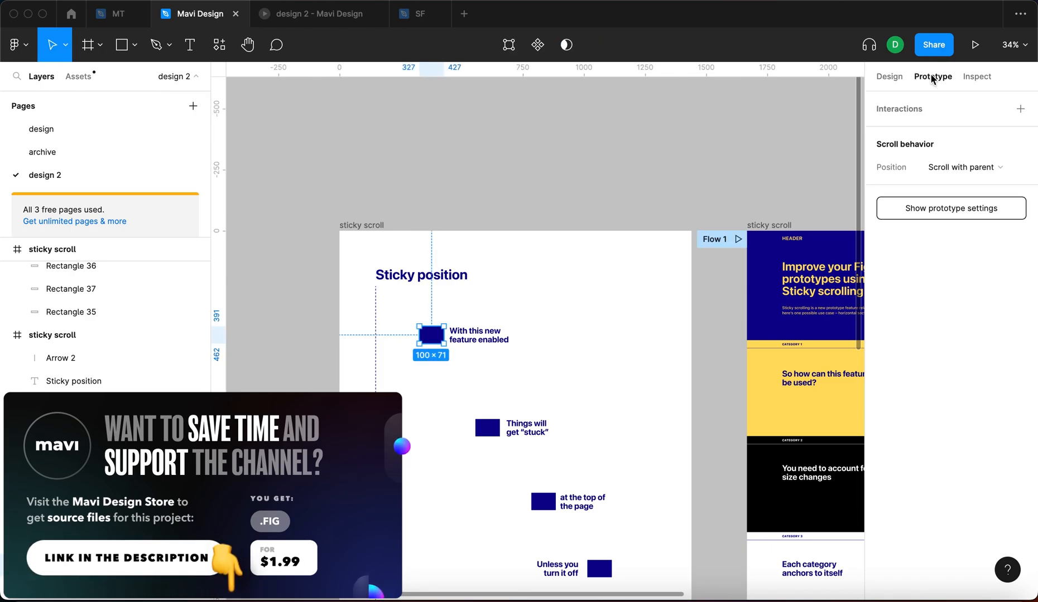
click(956, 169)
click(962, 184)
click(582, 190)
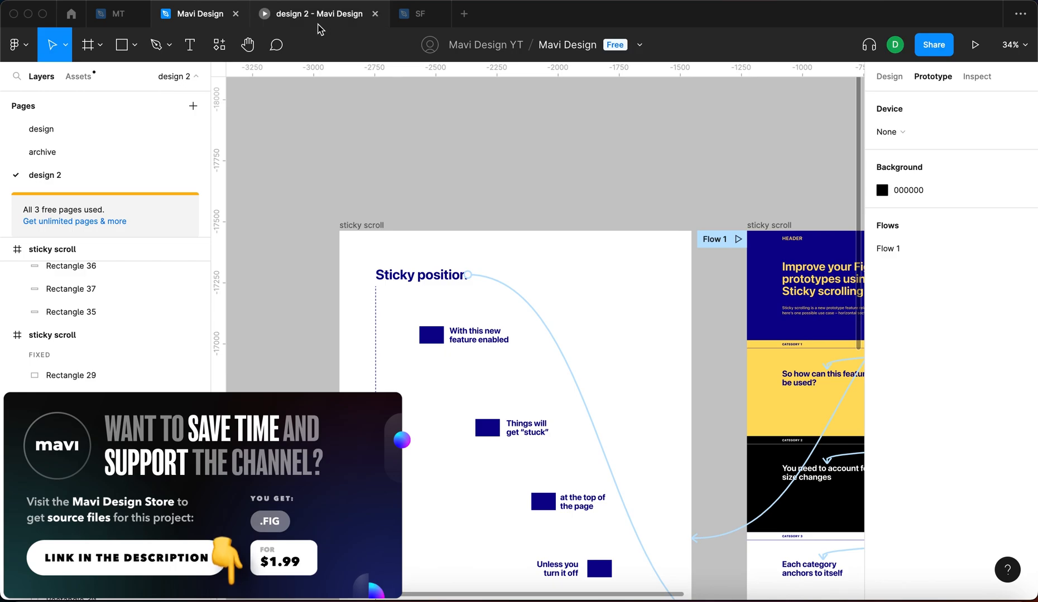
- Check how the fixed rectangle behaves while scrolling through the prototype and back
click(330, 15)
scroll(531, 362, down, 15)
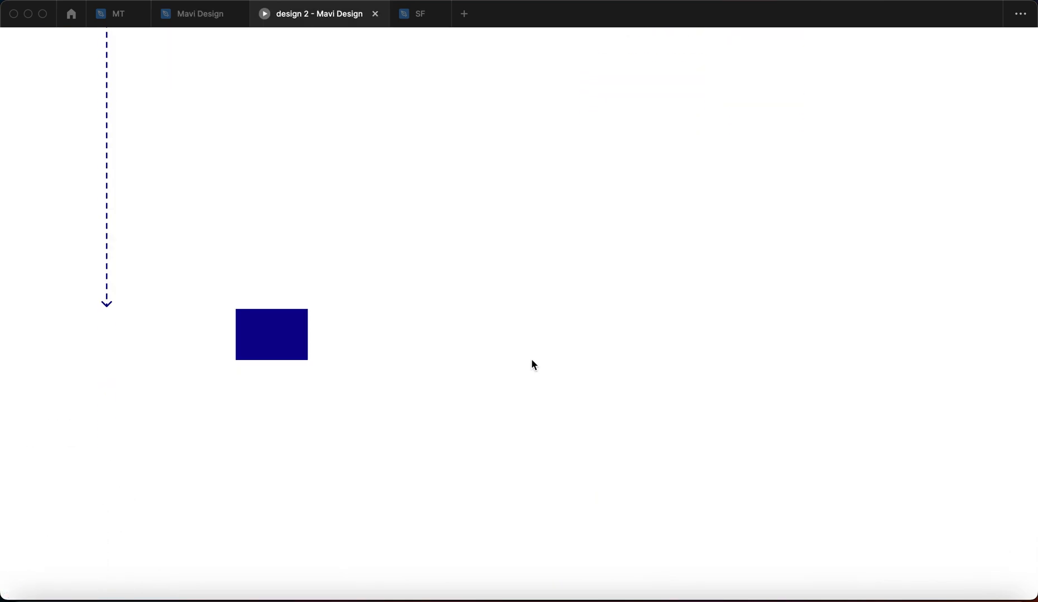
scroll(531, 363, up, 15)
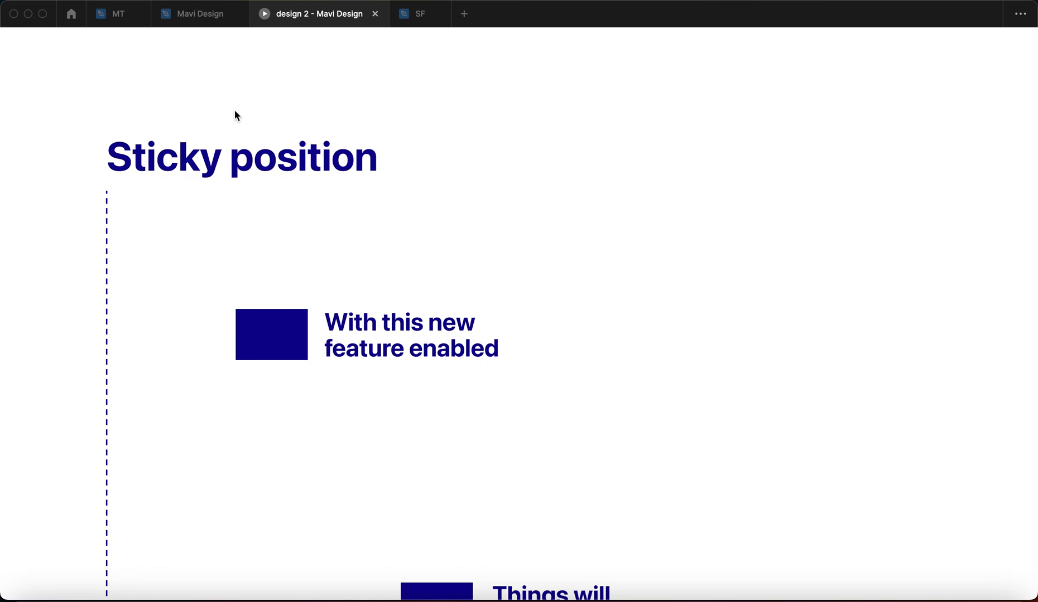
- Change the scroll position of the rectangle beside "With this new feature enabled" to Sticky (stop at top edge)
click(190, 17)
click(433, 347)
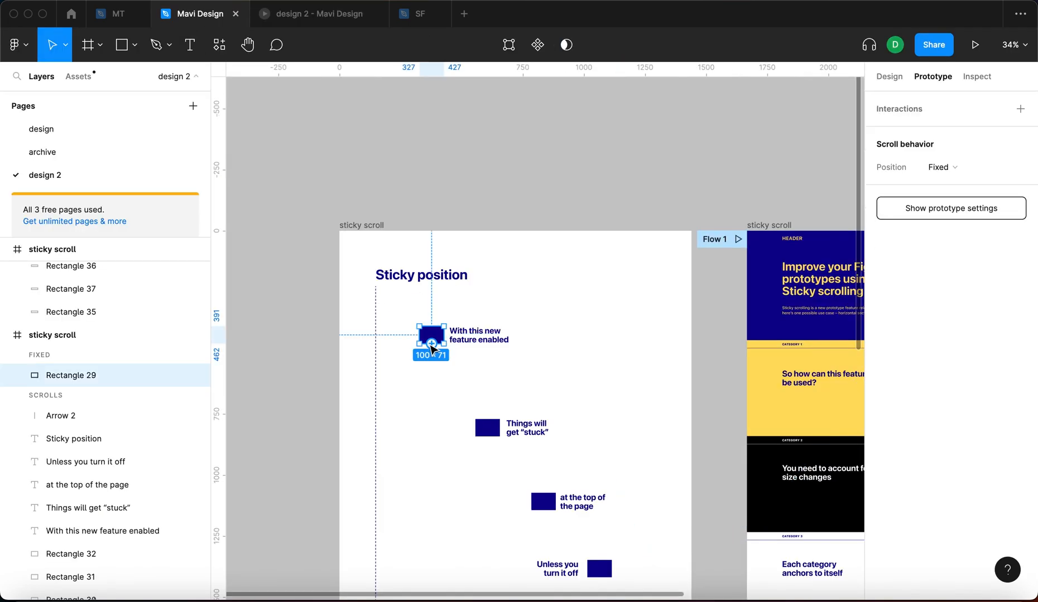
click(987, 173)
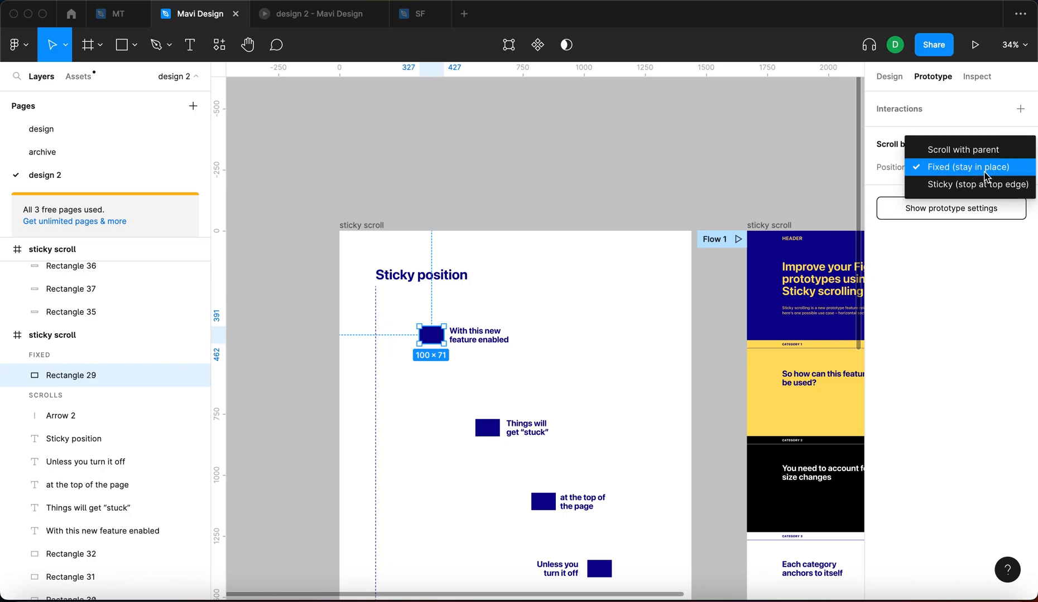
click(980, 185)
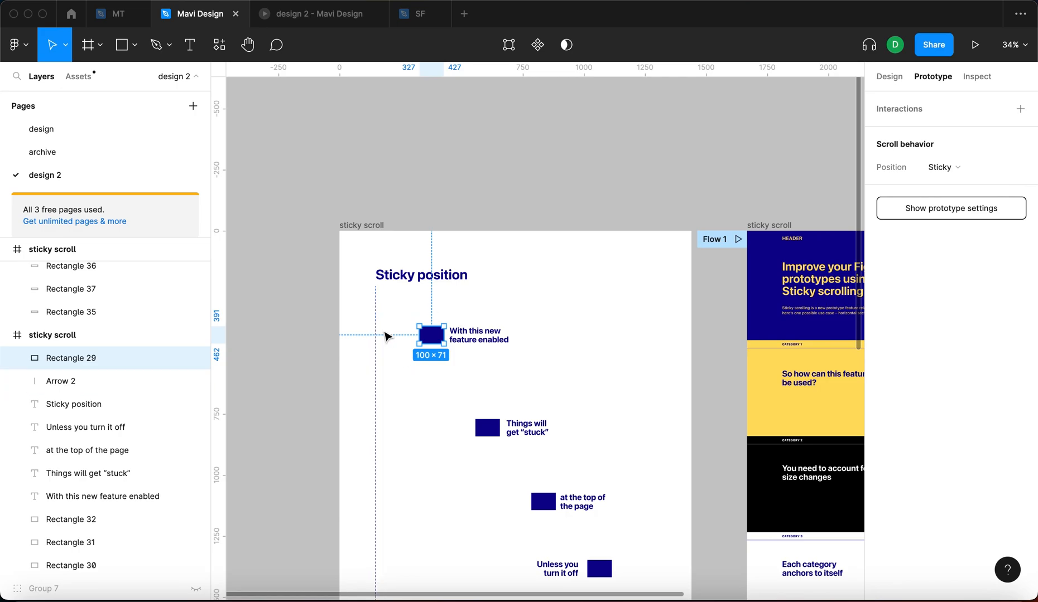
- Check how the first sticky rectangle behaves at the page's top edge while scrolling the prototype
click(321, 23)
scroll(579, 306, down, 3)
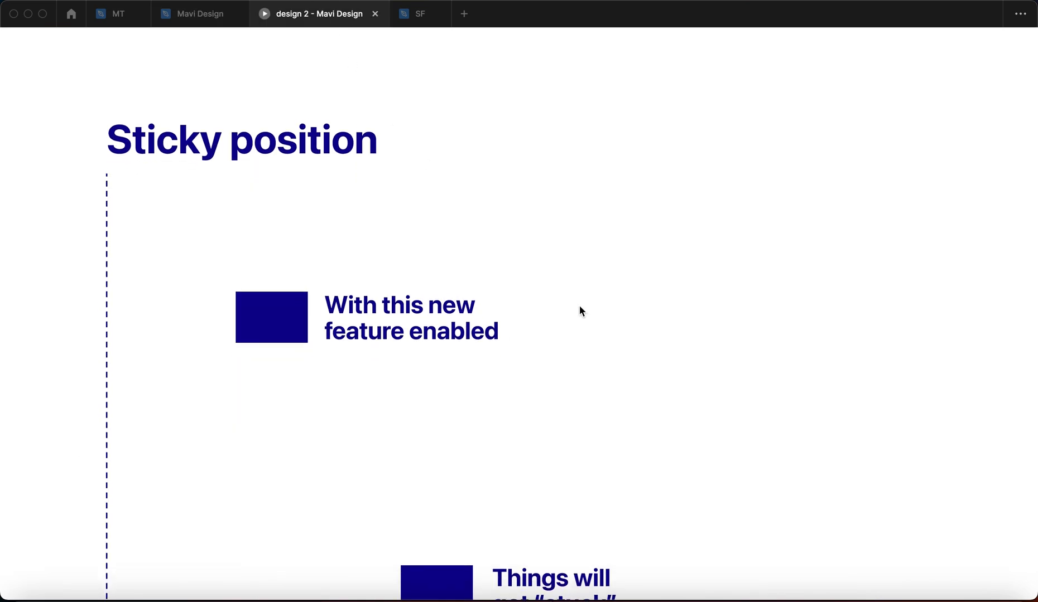
scroll(580, 307, down, 2)
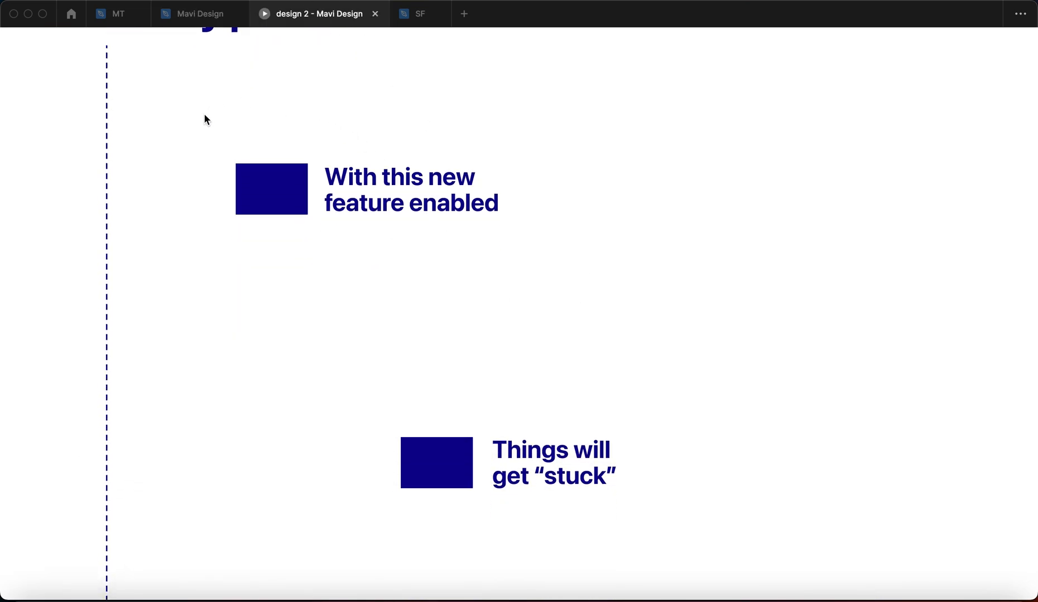
scroll(145, 187, down, 3)
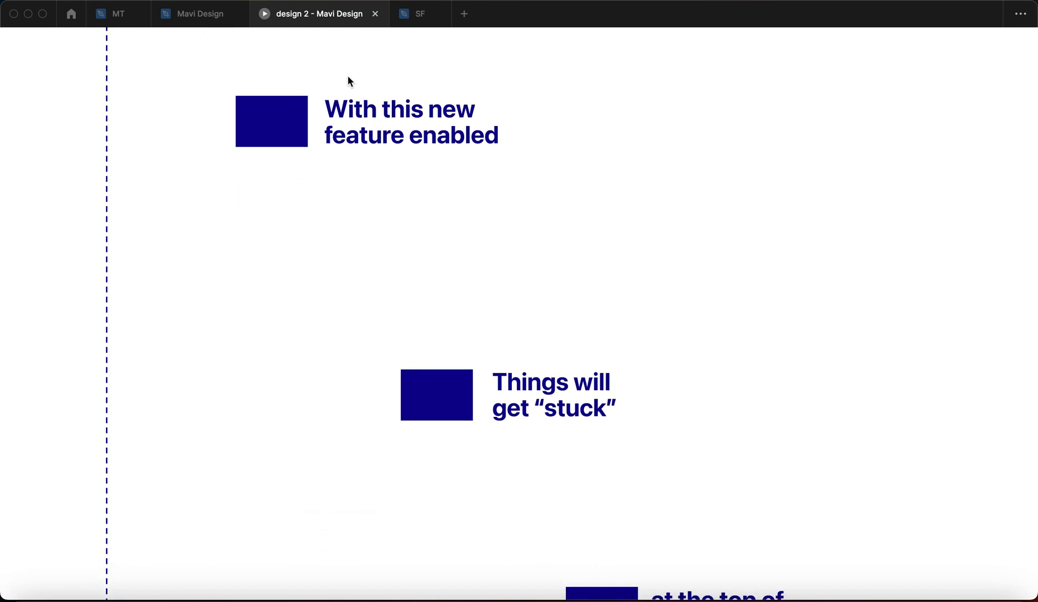
scroll(61, 193, down, 5)
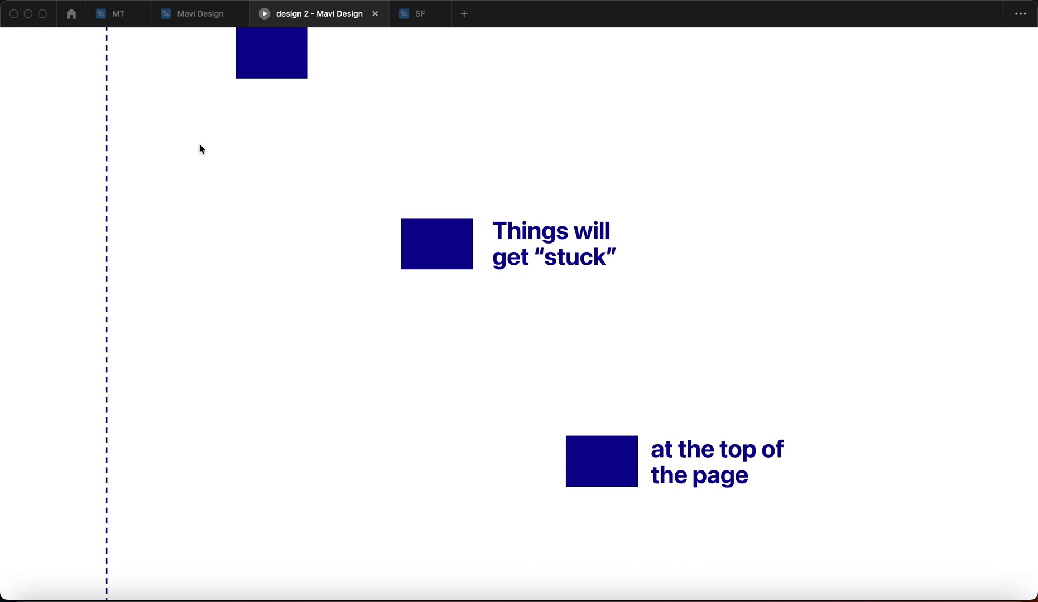
- Set the scroll position of the first three blue rectangles together to Sticky (stop at top edge)
click(193, 15)
click(493, 337)
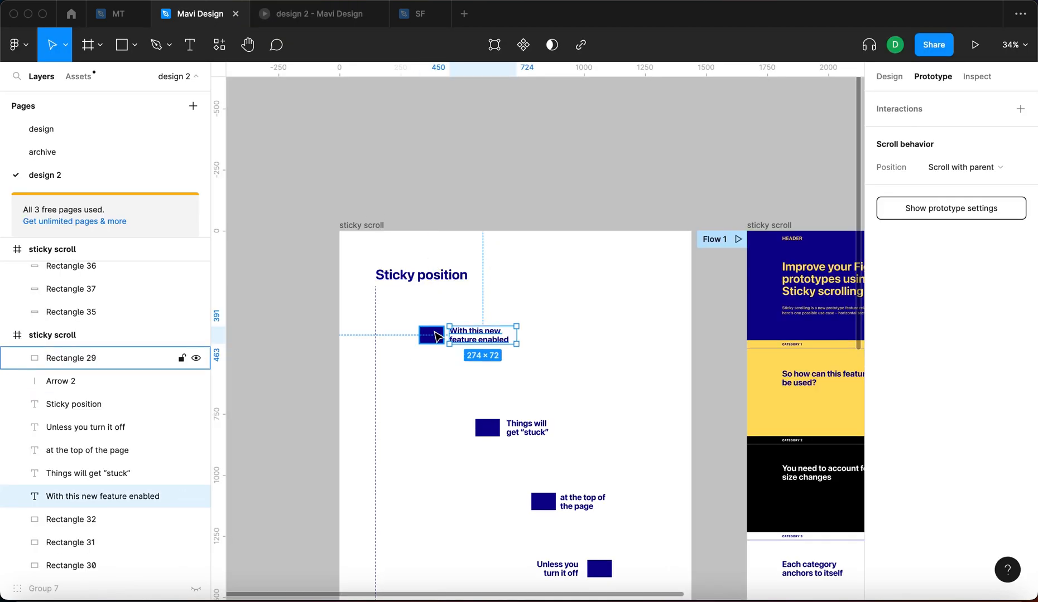
click(434, 337)
shift+click(487, 427)
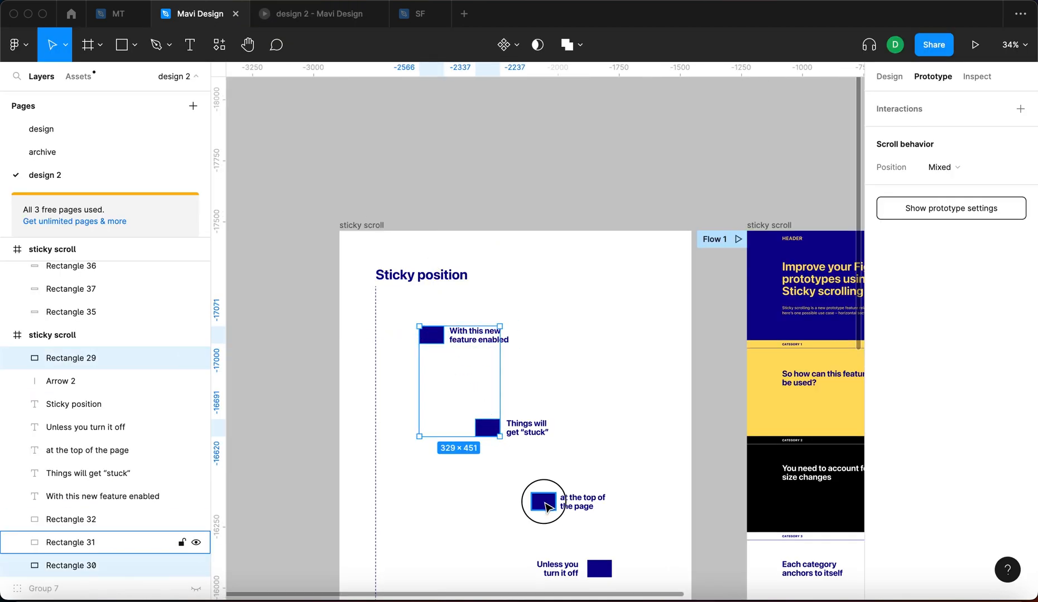
shift+click(541, 499)
scroll(546, 507, down, 1)
scroll(547, 508, down, 3)
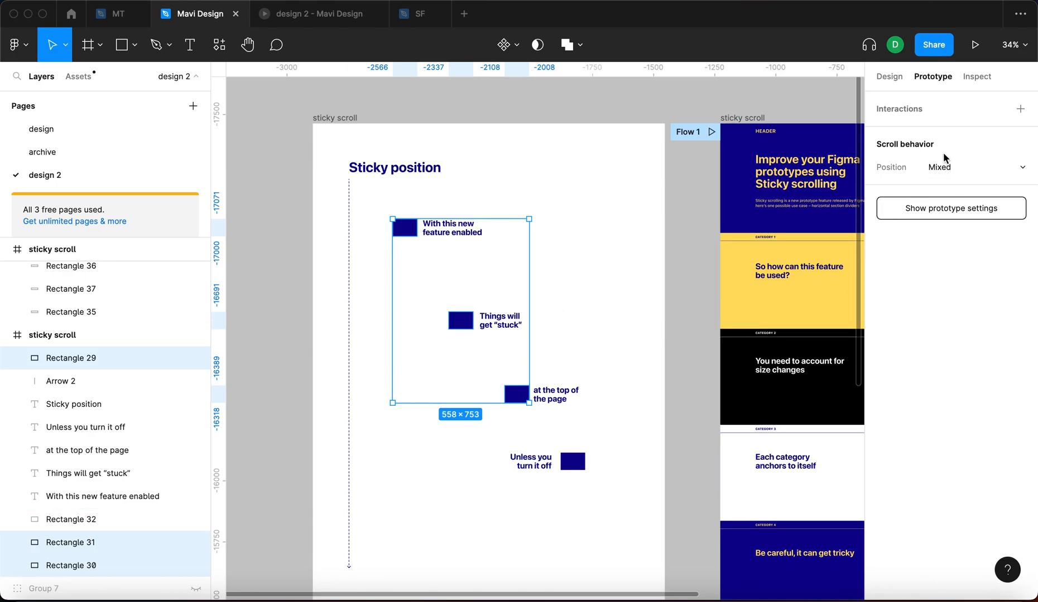
click(887, 78)
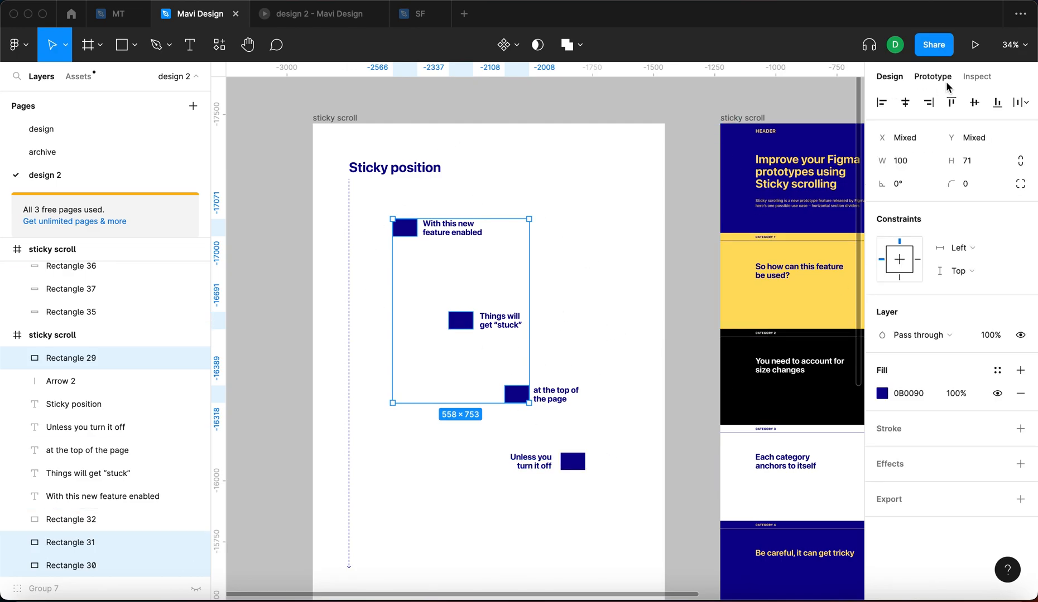
click(945, 78)
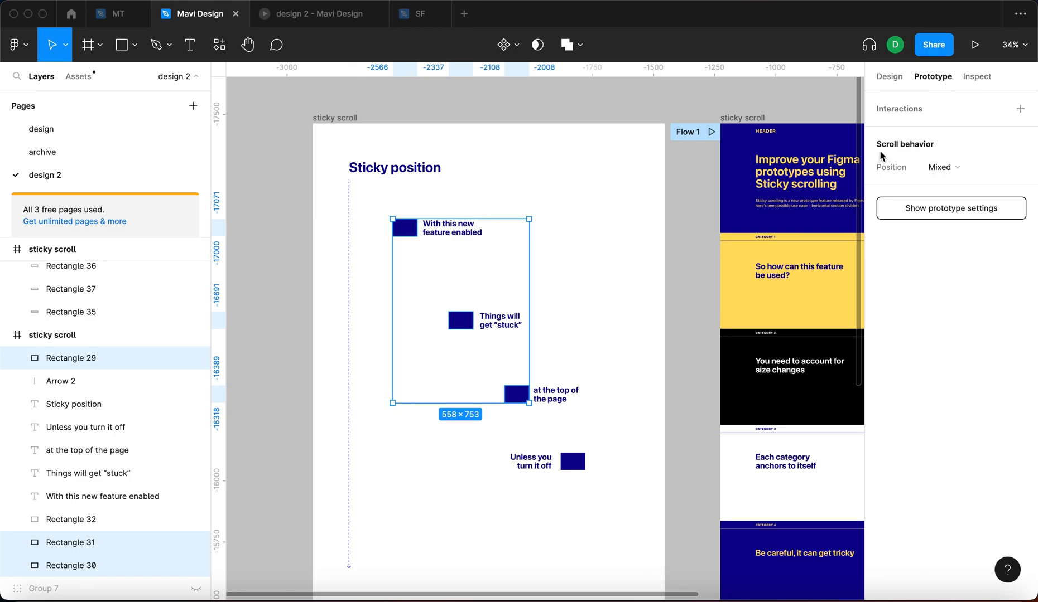
click(962, 167)
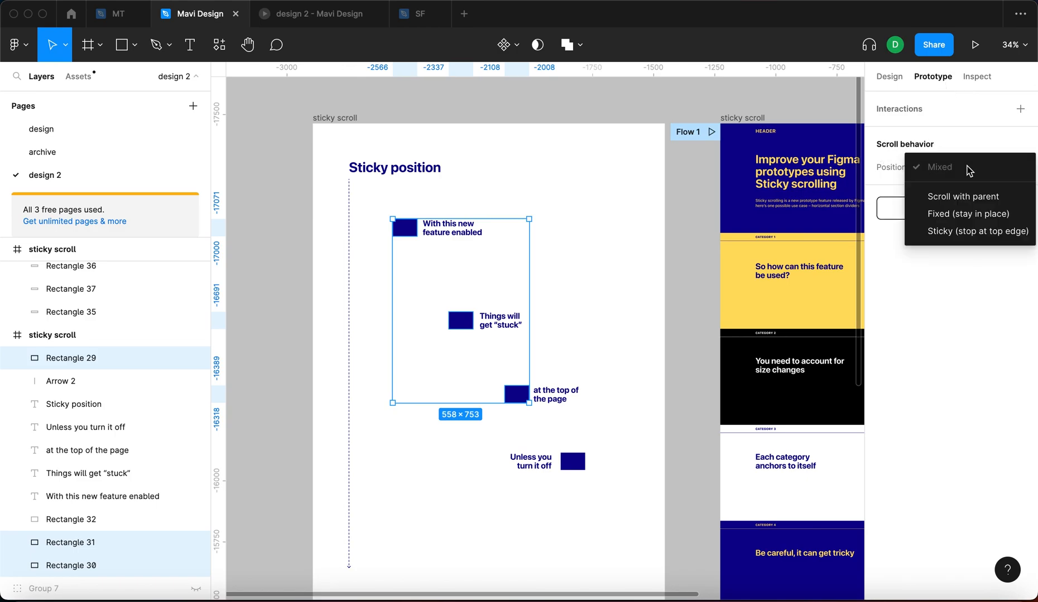
click(958, 231)
click(613, 231)
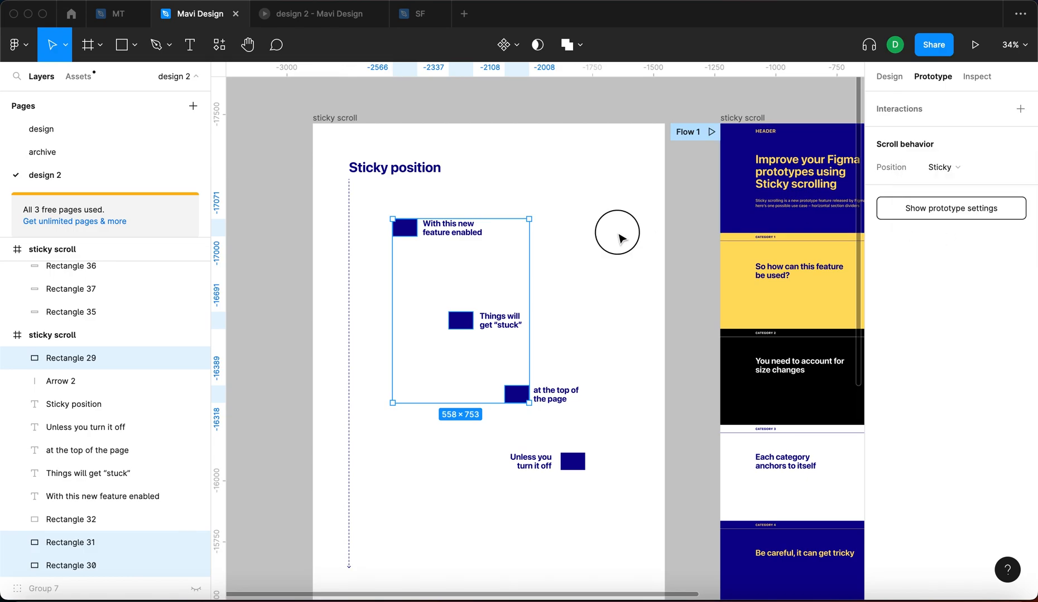
- Preview the prototype to compare how the three sticky rectangles and the fourth rectangle scroll
click(319, 14)
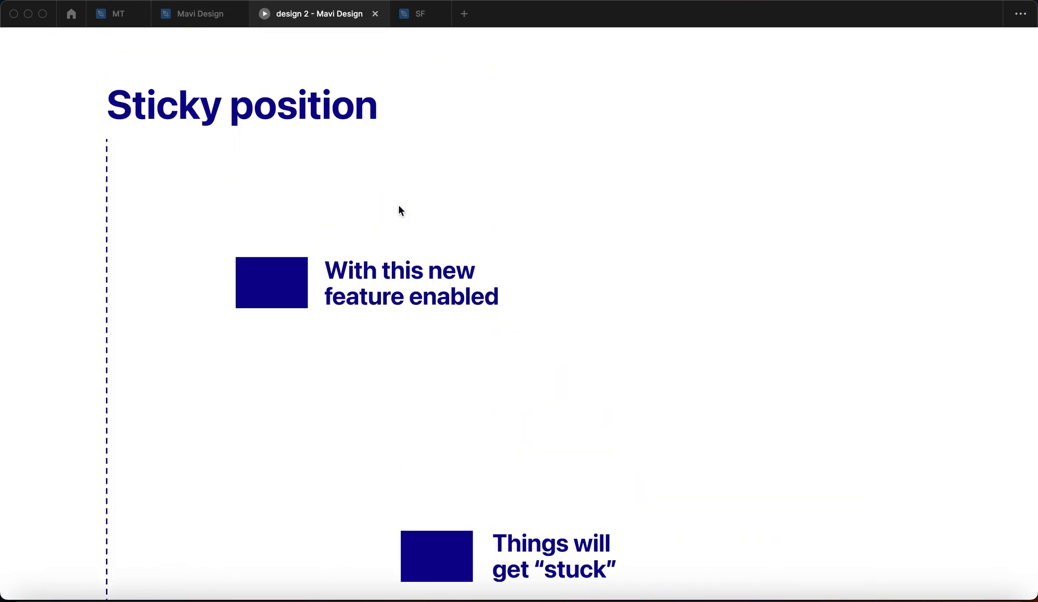
scroll(398, 204, up, 1)
scroll(398, 204, down, 2)
scroll(399, 210, down, 6)
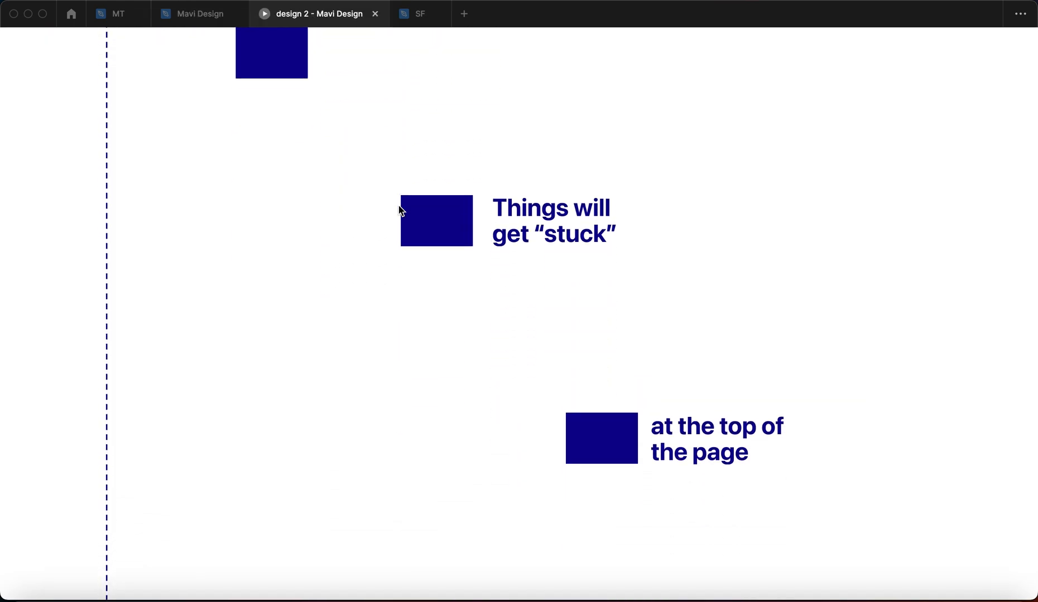
scroll(410, 205, down, 6)
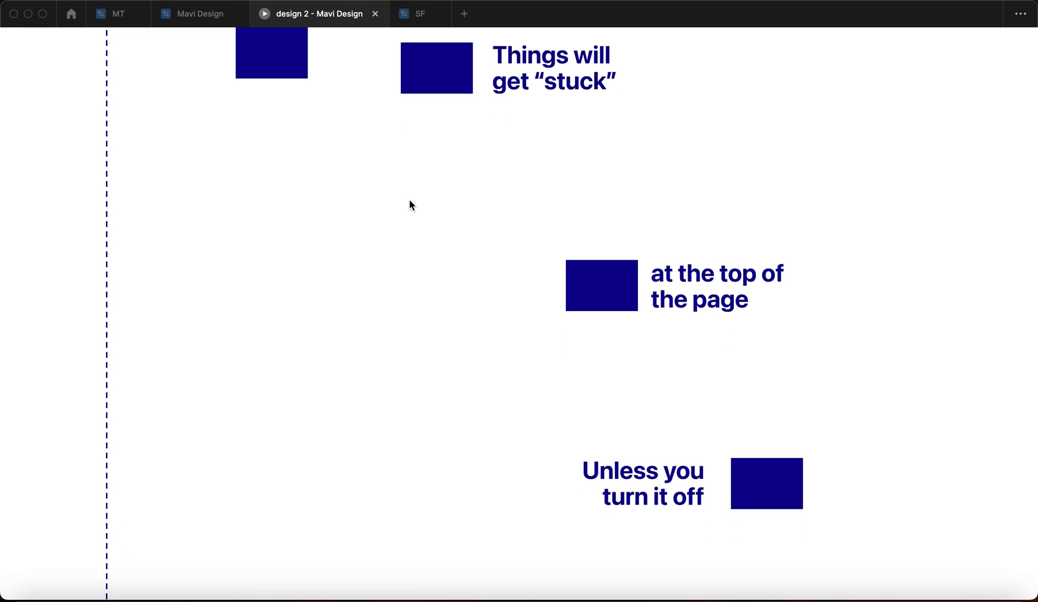
scroll(452, 329, down, 4)
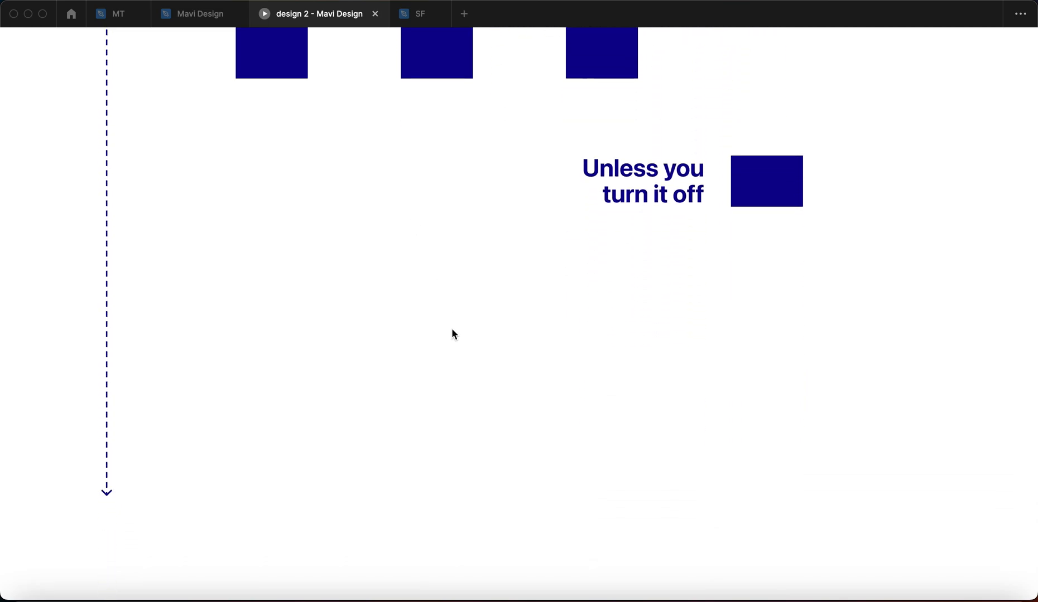
scroll(471, 382, down, 1)
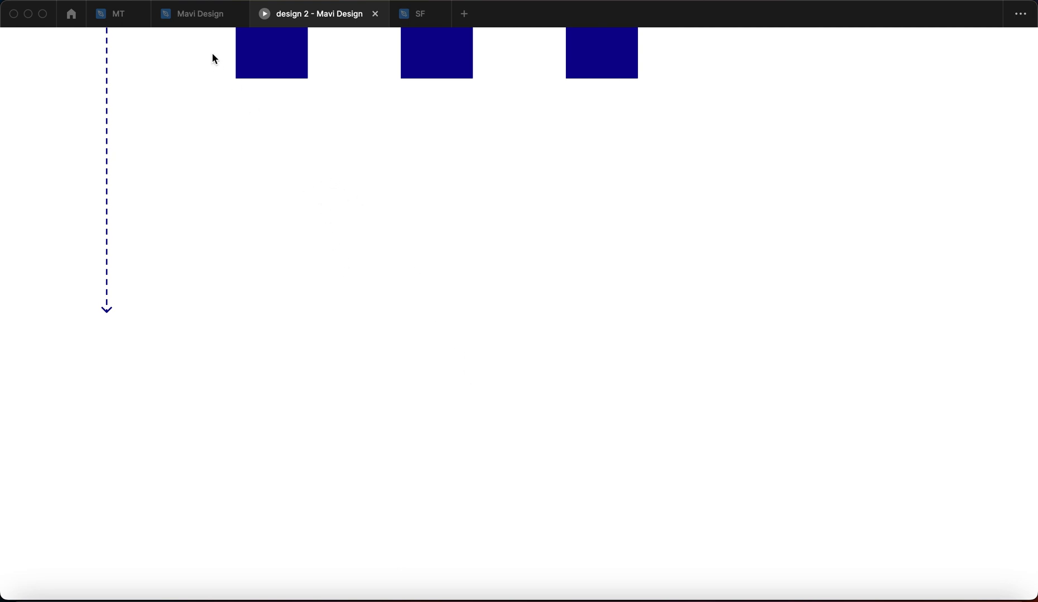
- Set the scroll position of the fourth rectangle, beside "Unless you turn it off", to Sticky
click(203, 14)
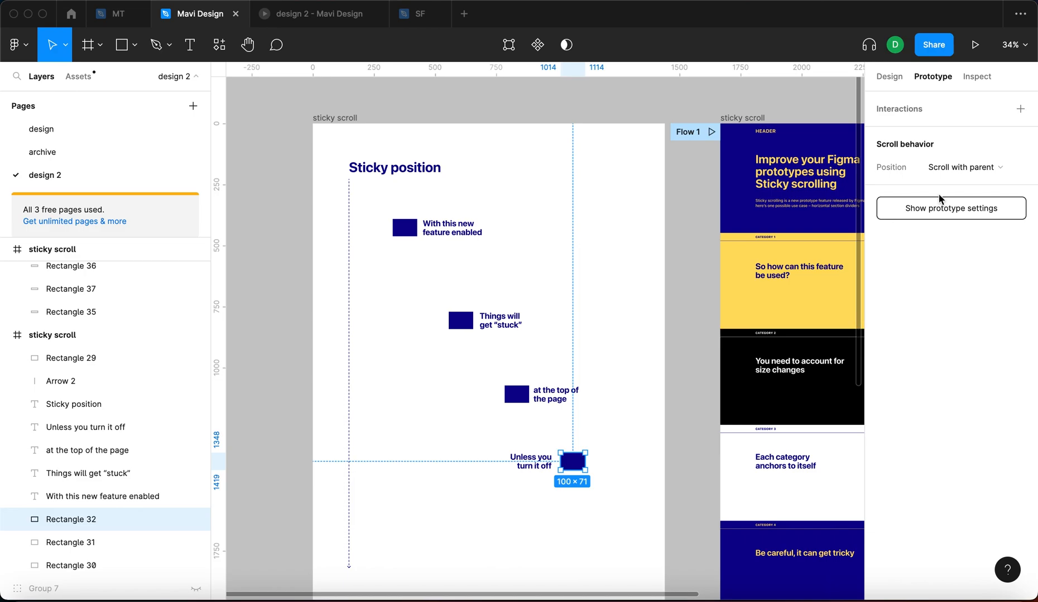
click(958, 167)
click(993, 203)
click(631, 482)
- Show the page with the category section dividers in the editor, with its prototype connections hidden
scroll(364, 371, down, 2)
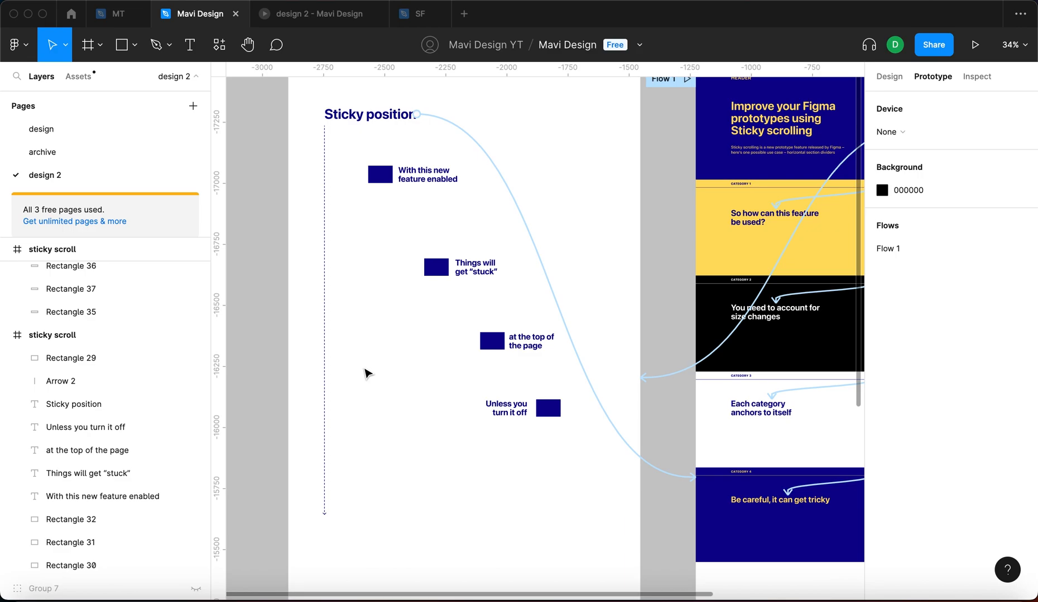
scroll(364, 371, right, 5)
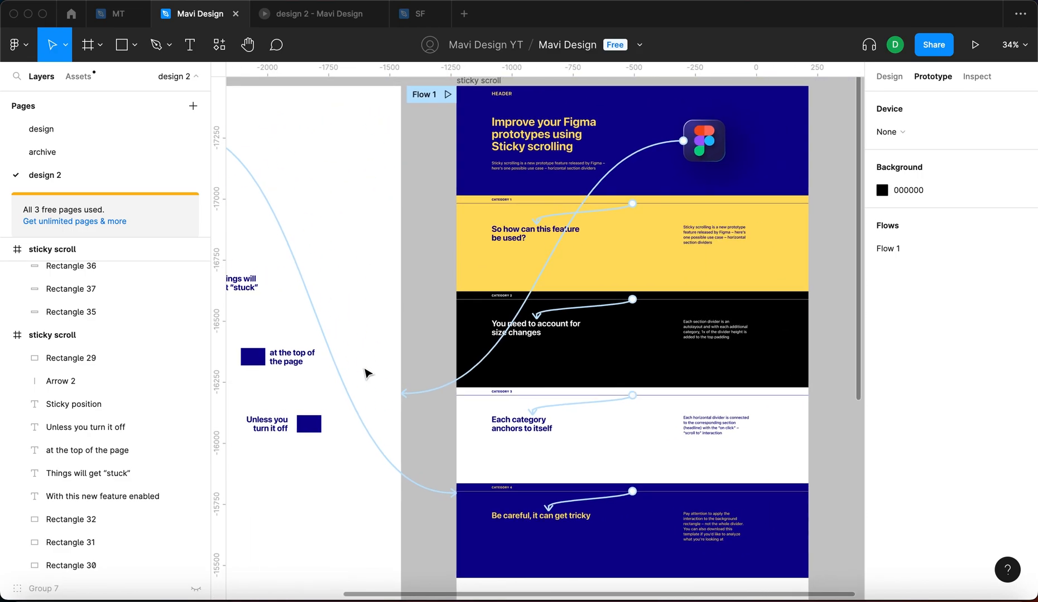
click(890, 78)
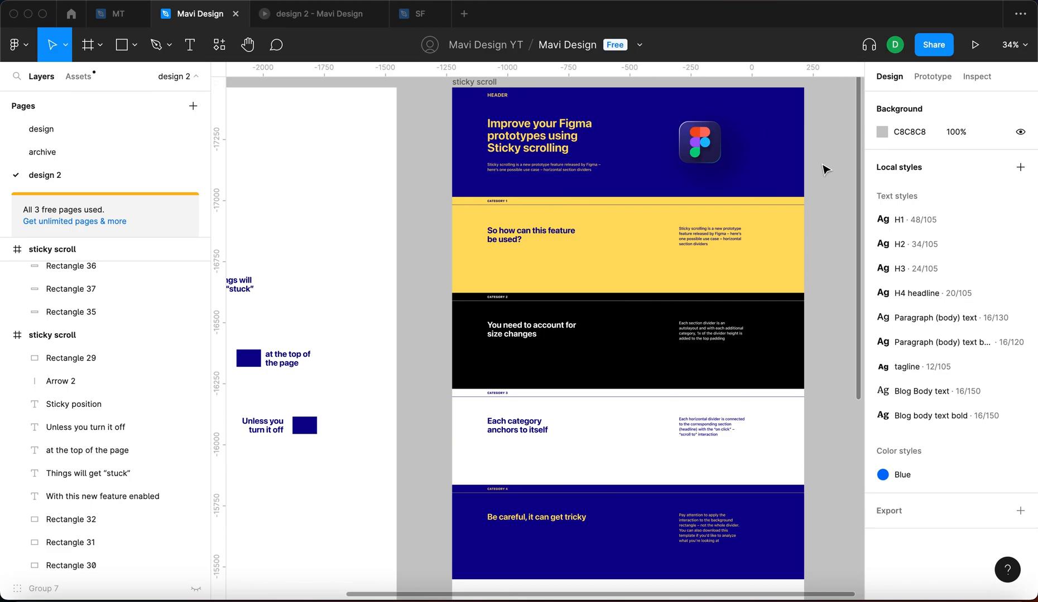
scroll(822, 167, up, 3)
scroll(823, 168, right, 2)
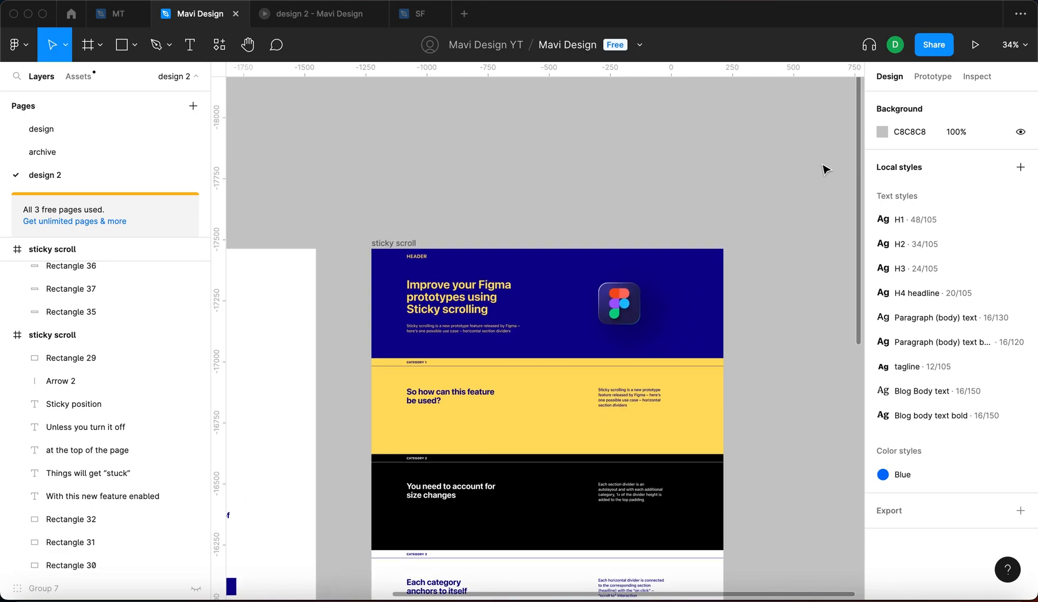
- Preview the category page in the prototype and examine how the four section dividers stack while scrolling
key(ctrl+Tab)
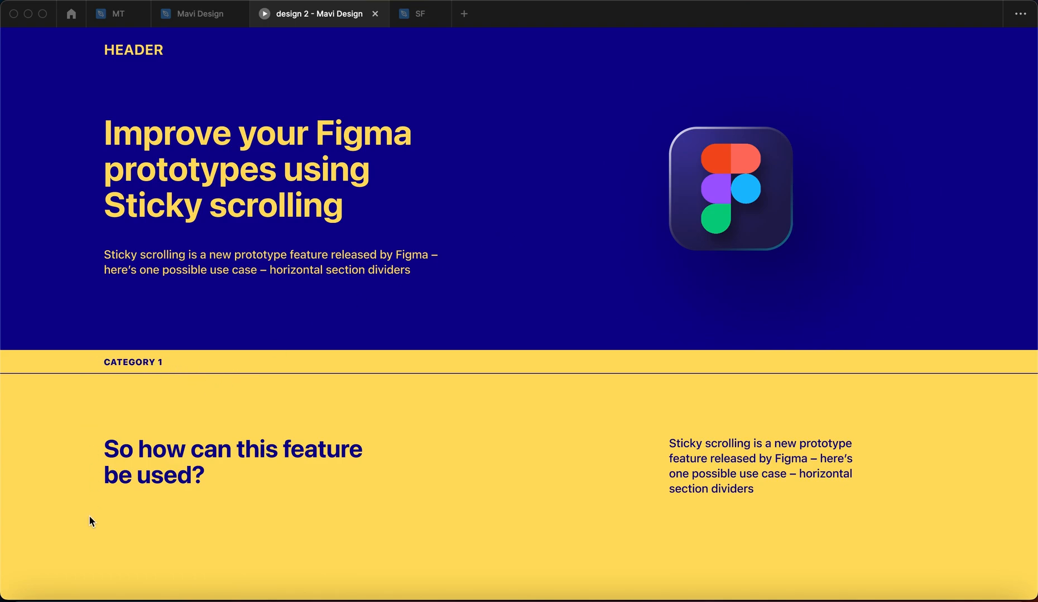
scroll(88, 516, down, 4)
scroll(90, 522, down, 2)
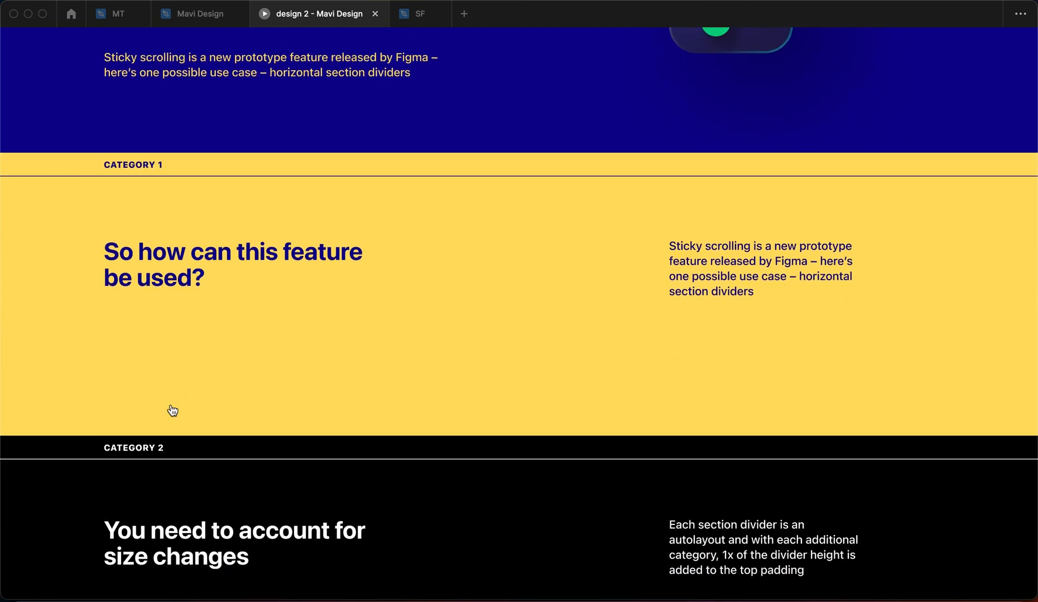
scroll(183, 271, down, 3)
scroll(184, 272, down, 3)
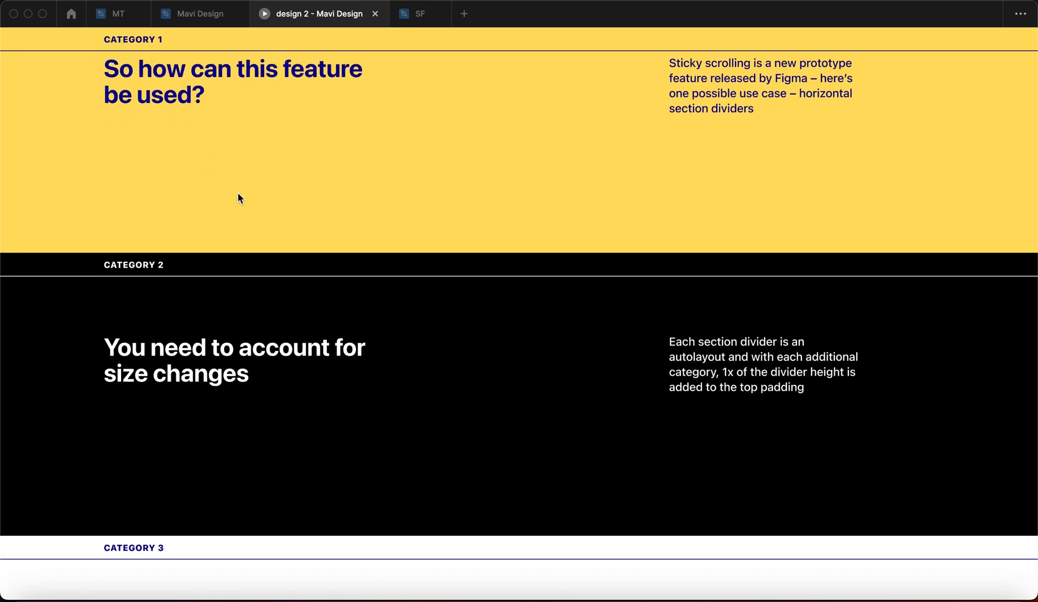
scroll(239, 198, down, 4)
scroll(238, 194, down, 4)
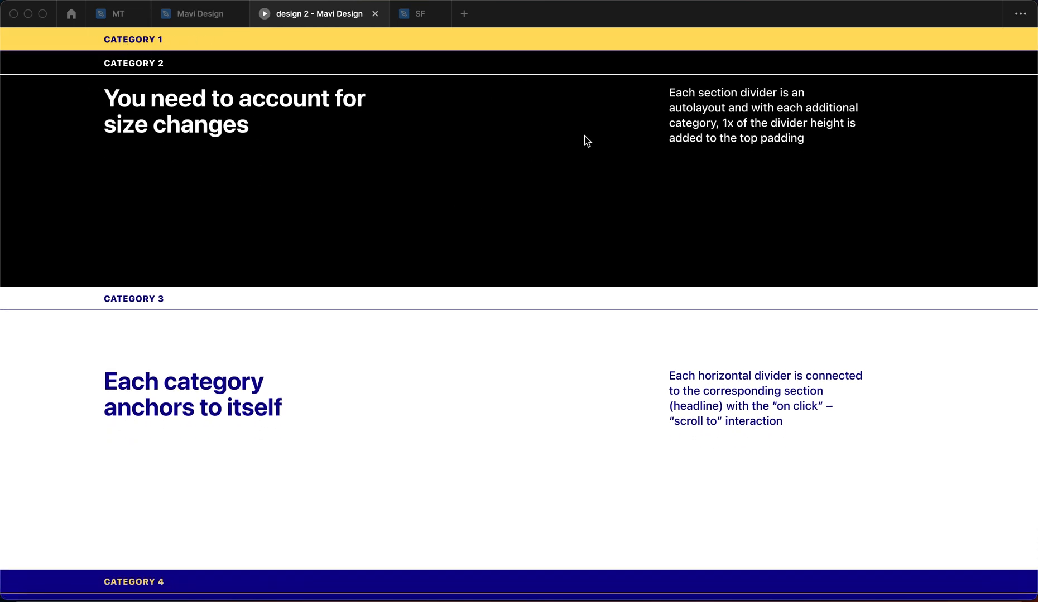
scroll(589, 178, down, 5)
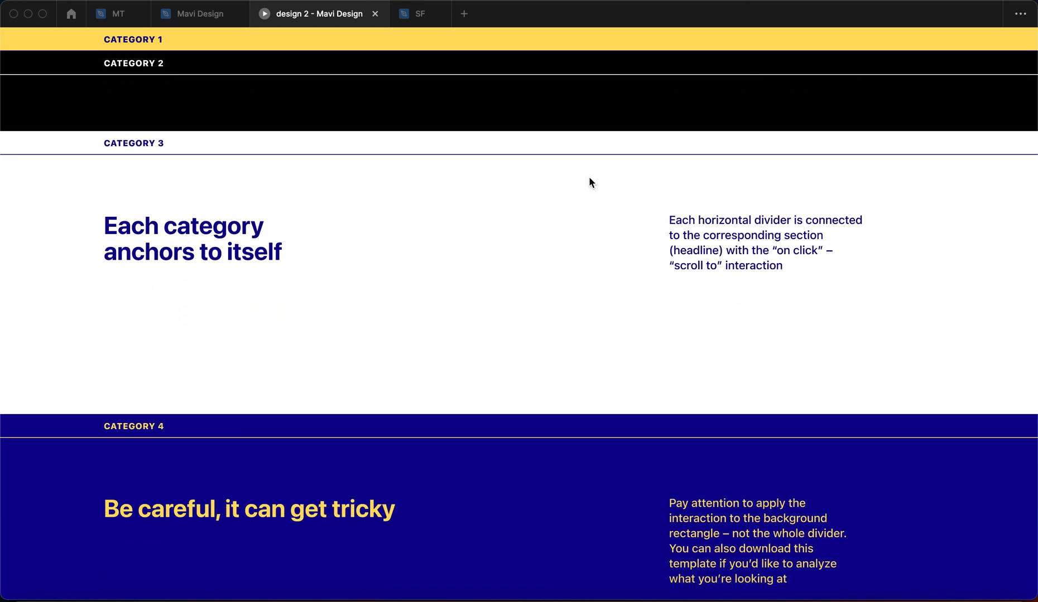
scroll(590, 178, down, 5)
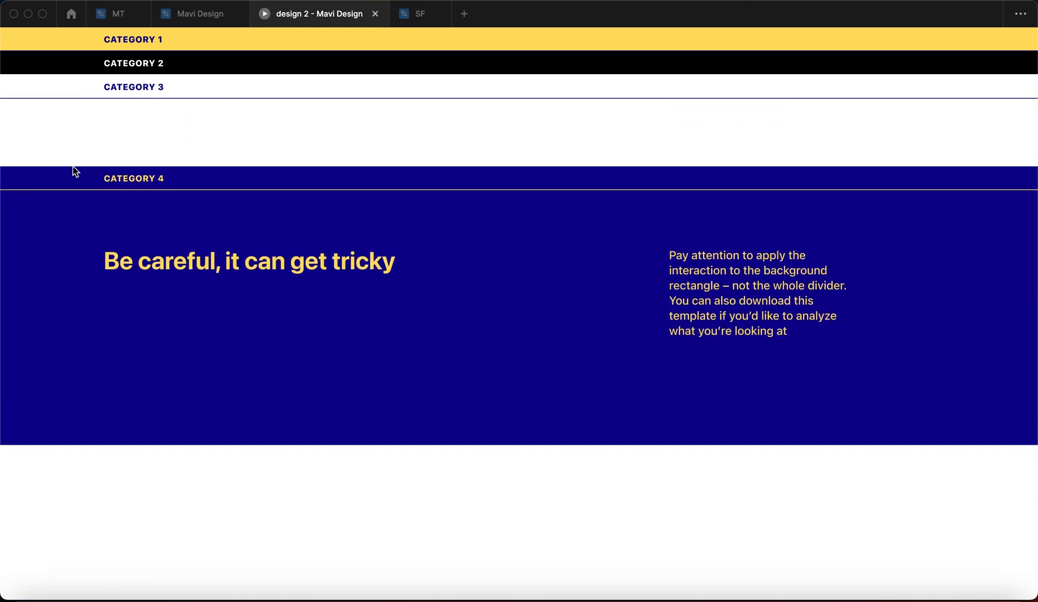
scroll(488, 315, down, 3)
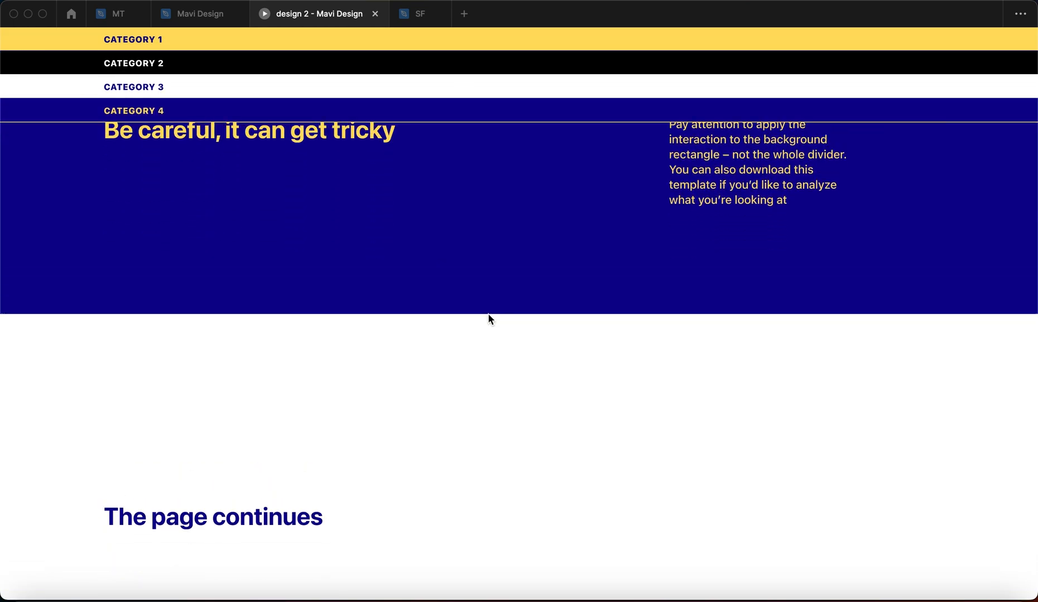
scroll(488, 313, up, 4)
scroll(488, 314, down, 6)
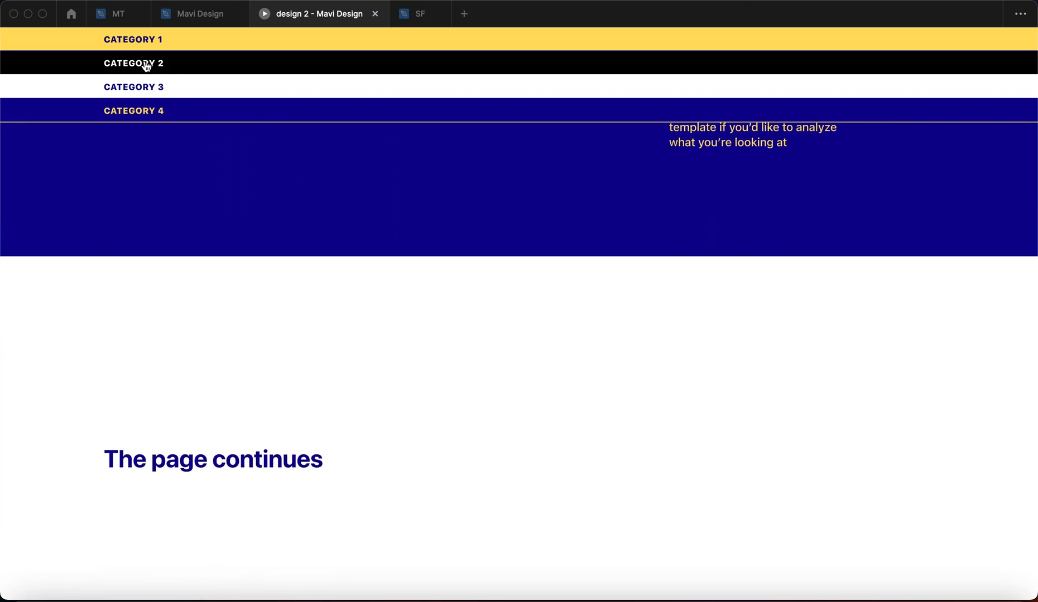
- Test the Category 2, Category 1 and Category 3 dividers as links to their sections in the prototype
click(199, 68)
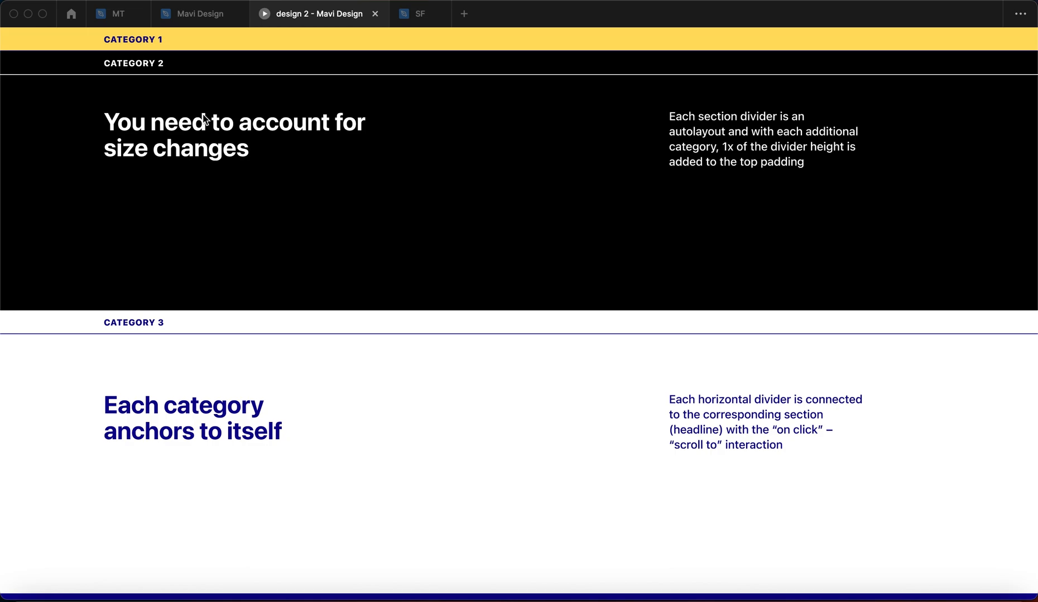
click(176, 45)
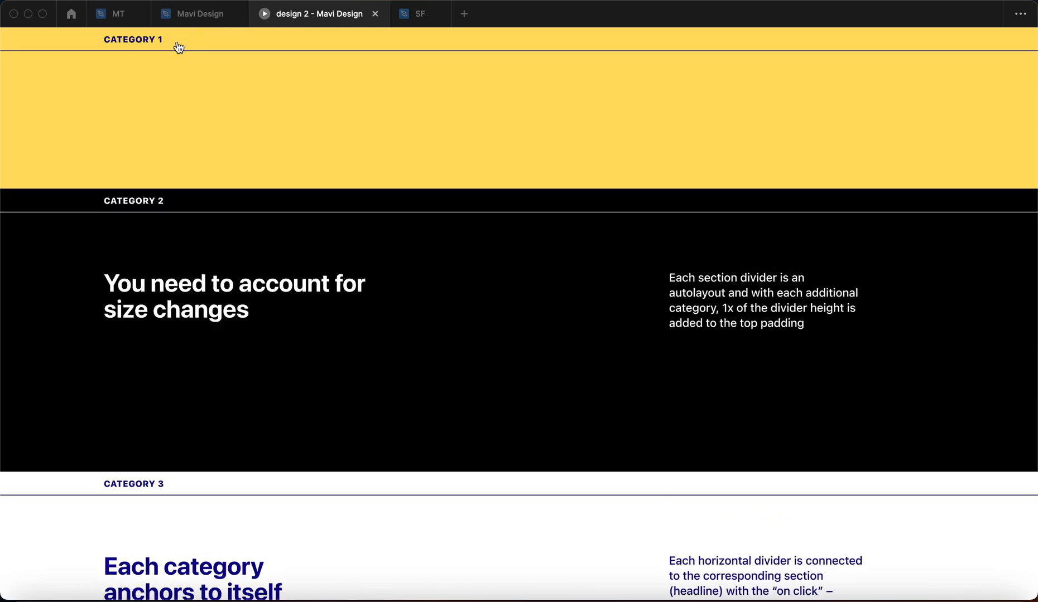
scroll(226, 489, down, 15)
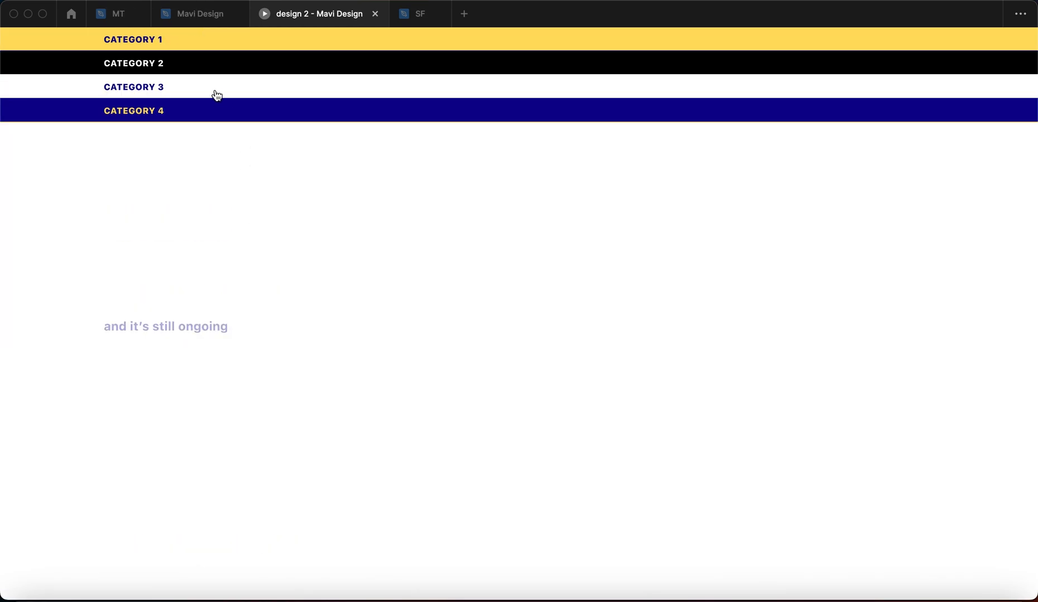
click(216, 94)
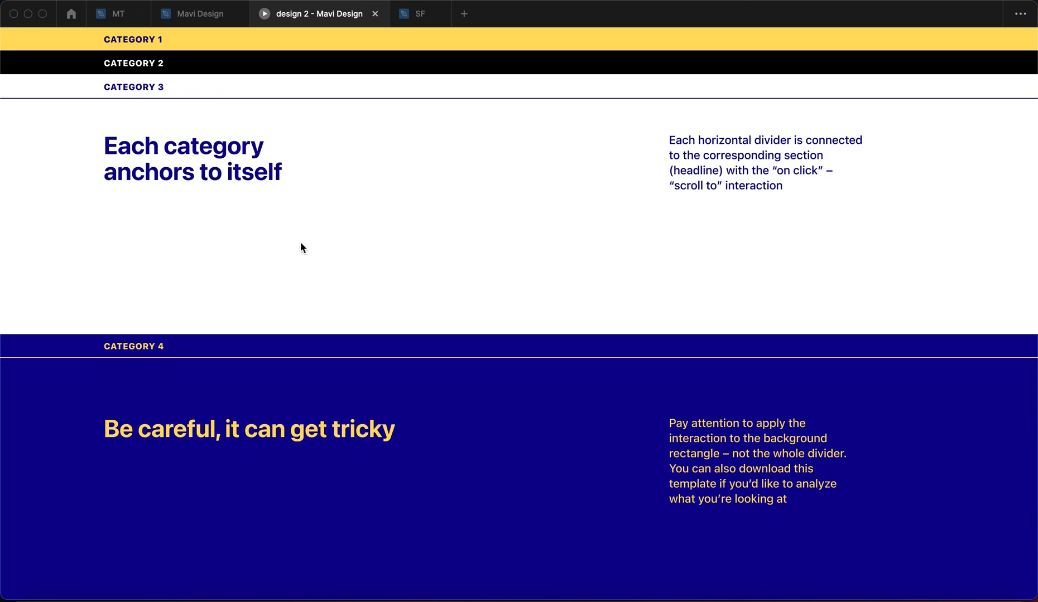
scroll(322, 331, down, 10)
- Select the Category 1 divider in the editor and check its scroll position setting and its place in the prototype
key(ctrl+shift+Tab)
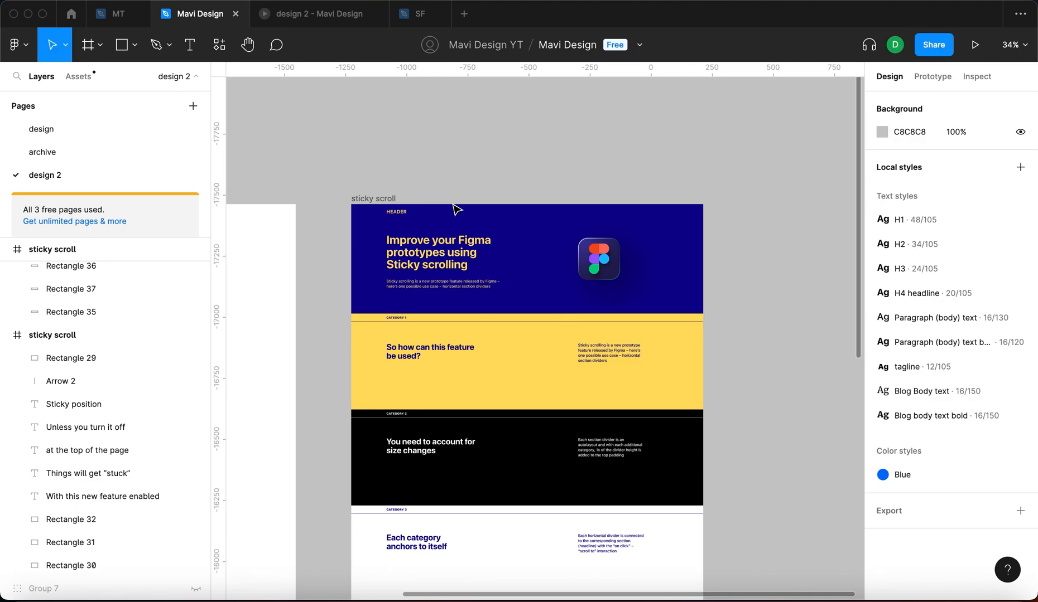
click(925, 82)
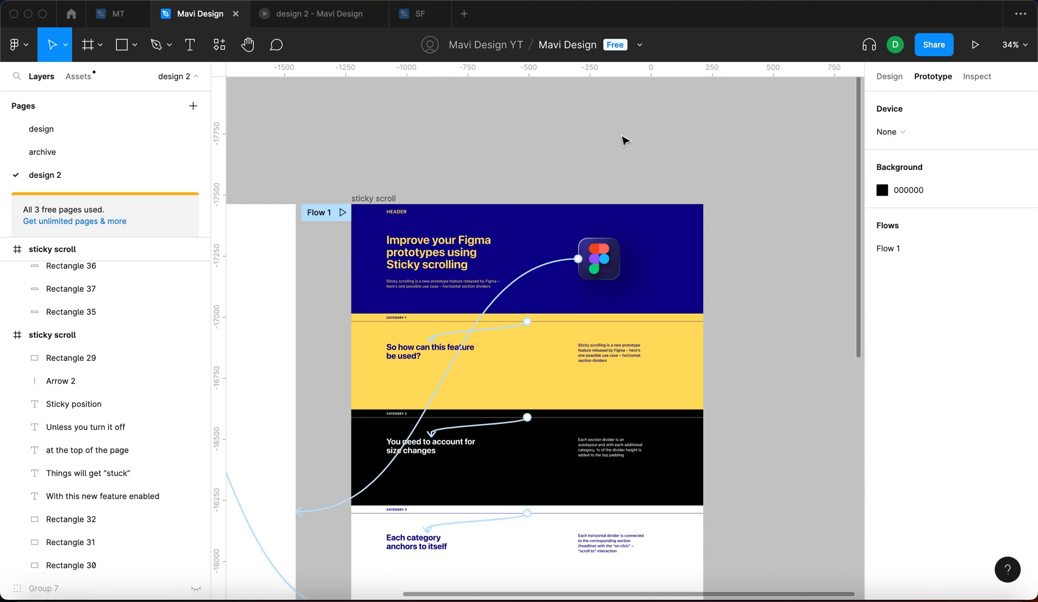
scroll(644, 225, up, 3)
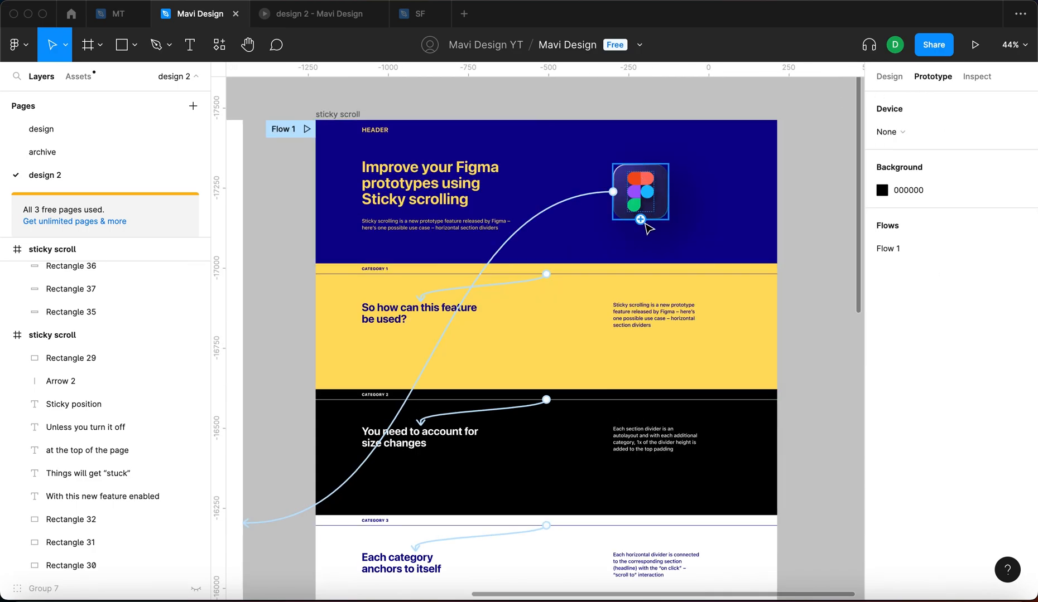
click(596, 273)
scroll(444, 312, up, 5)
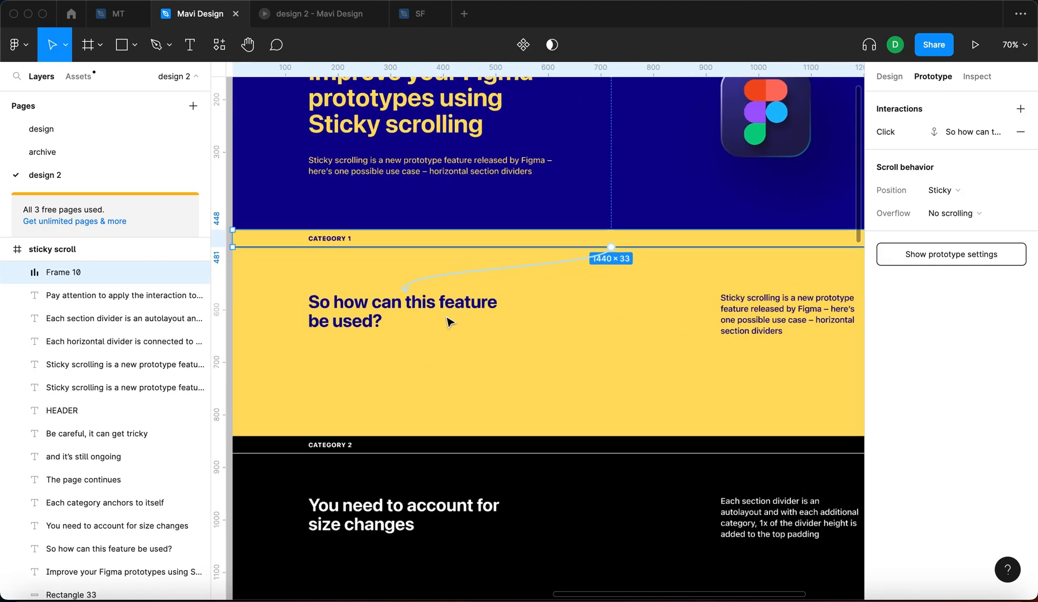
scroll(578, 335, left, 3)
scroll(685, 348, right, 3)
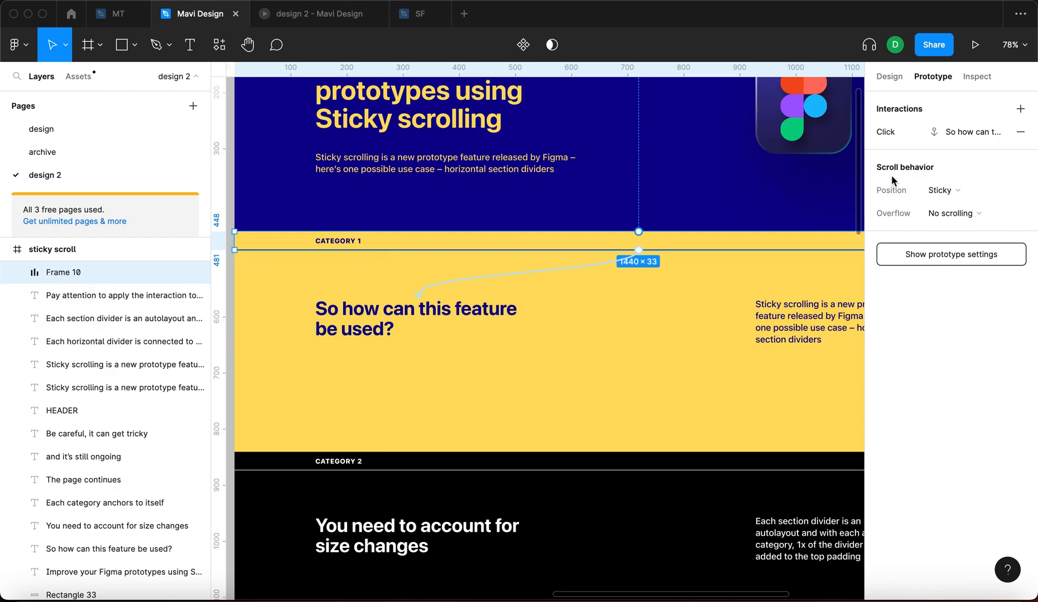
click(971, 193)
click(971, 193)
click(357, 17)
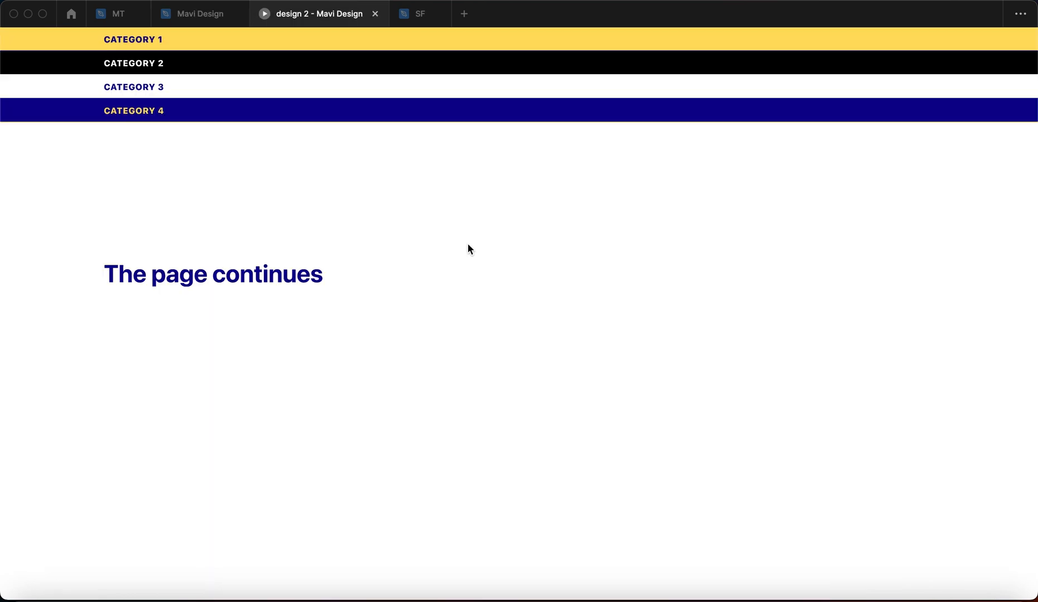
scroll(488, 307, up, 15)
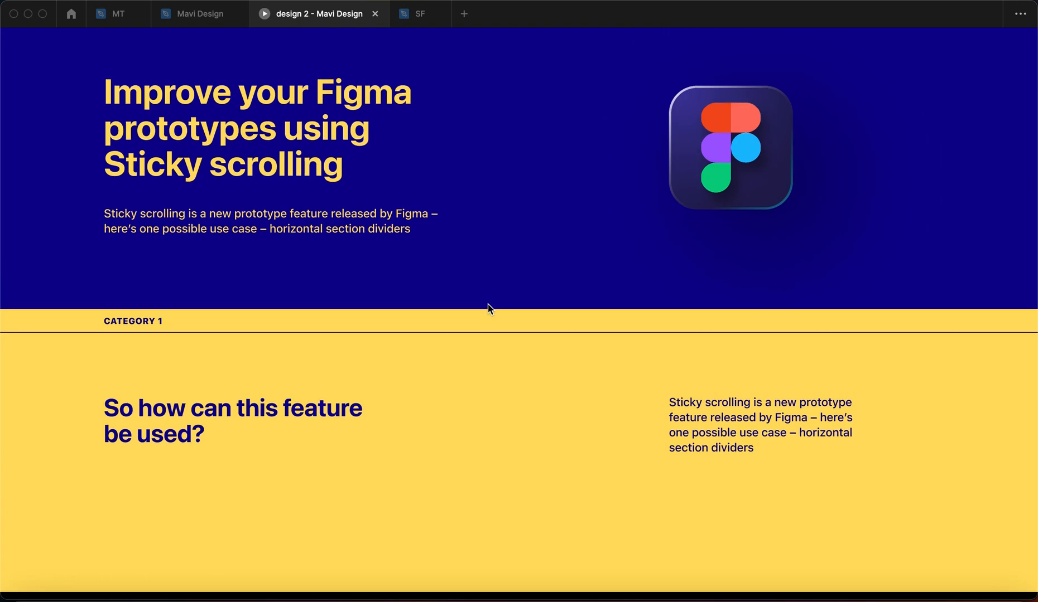
- Open the Category 1 divider's click interaction and examine its vertical scroll offset
click(163, 16)
click(501, 277)
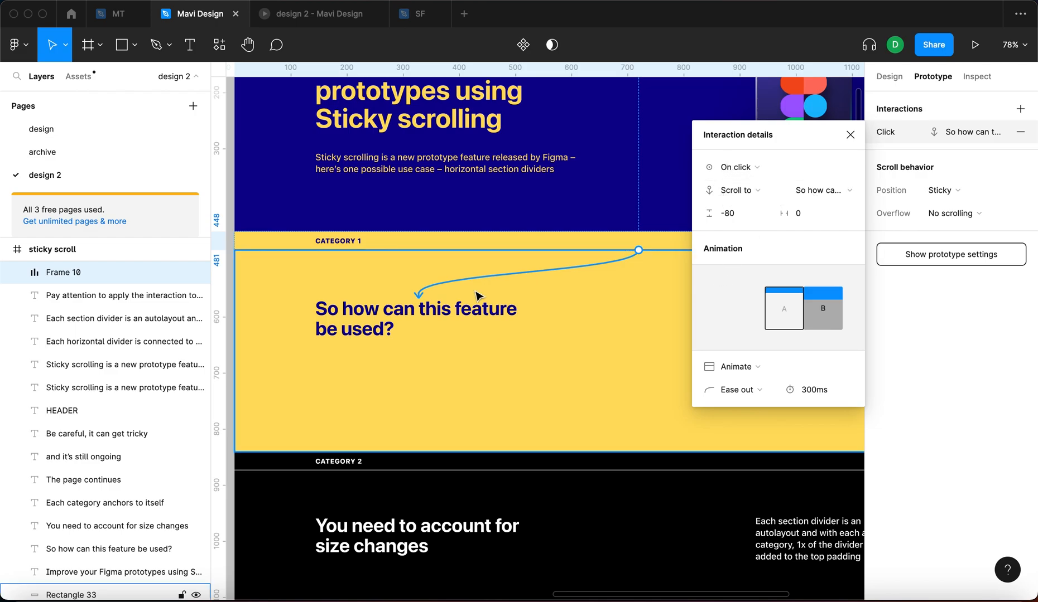
click(728, 214)
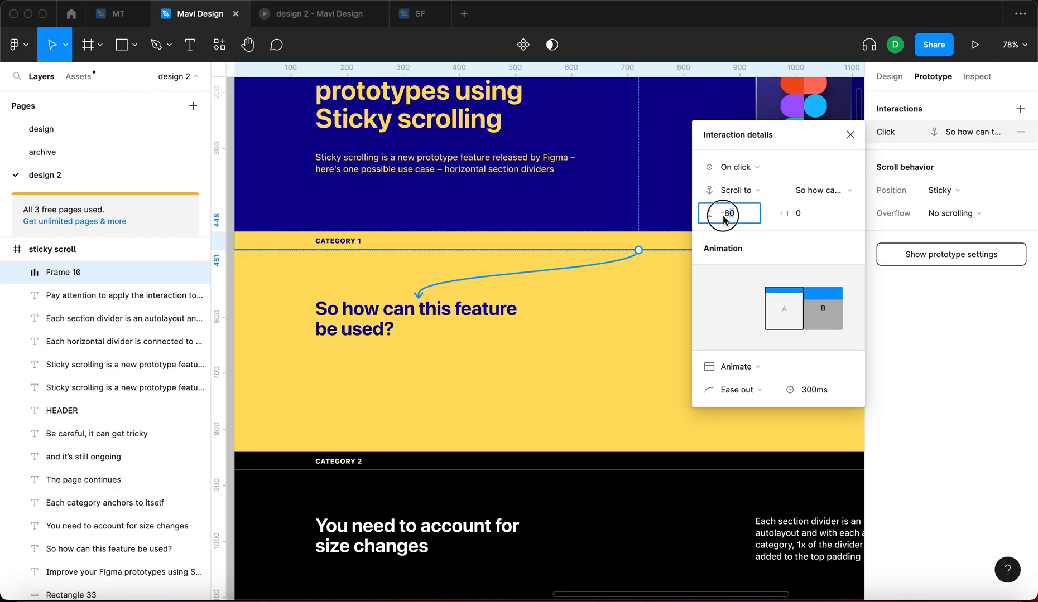
- Compare the Category 1 heading's spacing below its divider in the prototype with the interaction's offset
click(324, 15)
scroll(449, 273, down, 7)
scroll(191, 106, up, 1)
scroll(167, 111, up, 1)
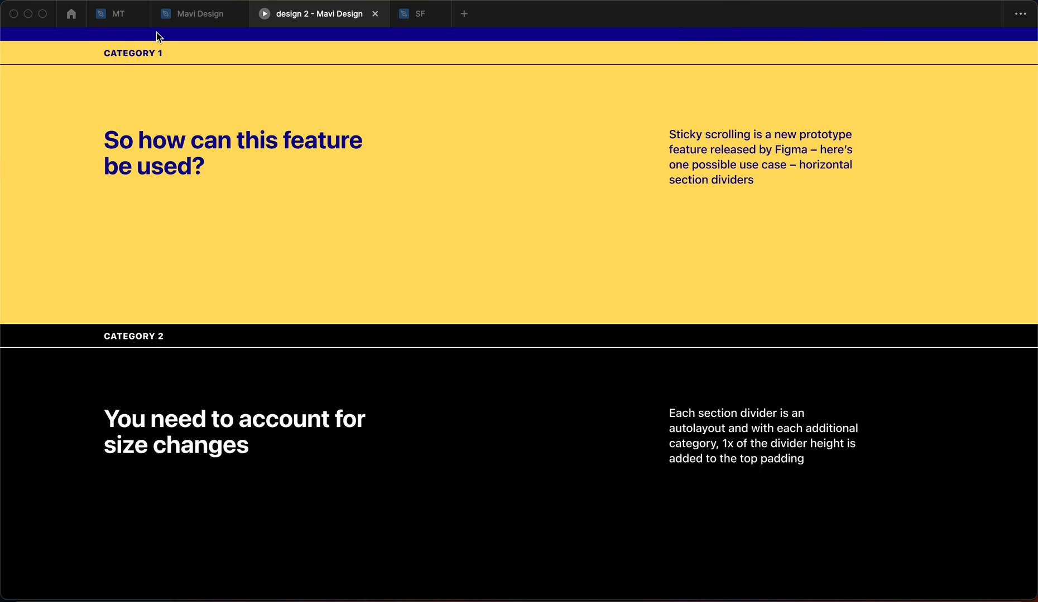
click(195, 14)
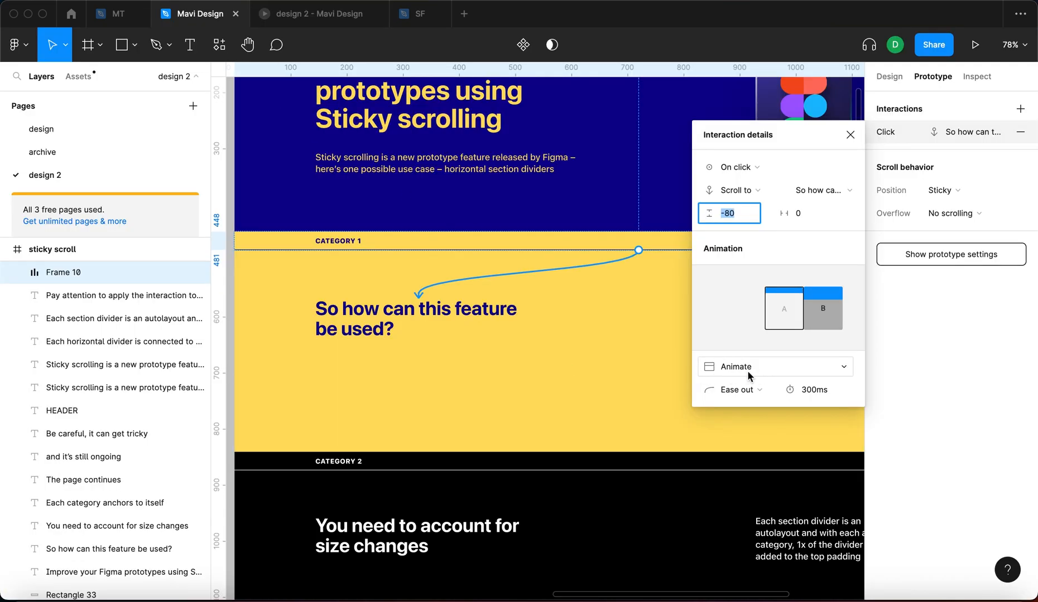
- Test the Category 1 divider's scroll-to link from just below its heading and from the end of the categories
click(315, 14)
scroll(530, 377, down, 2)
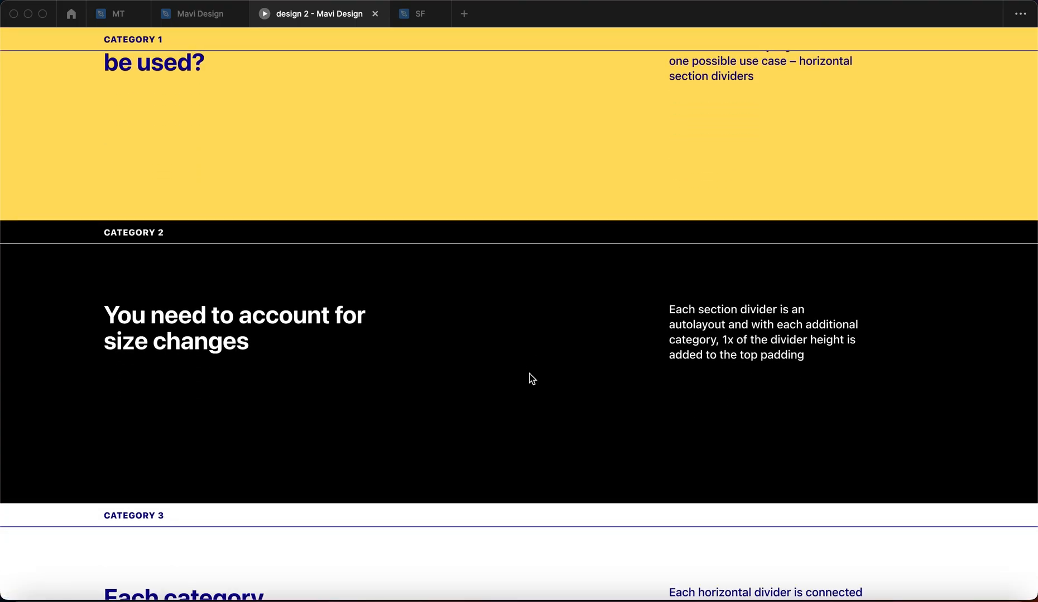
click(86, 46)
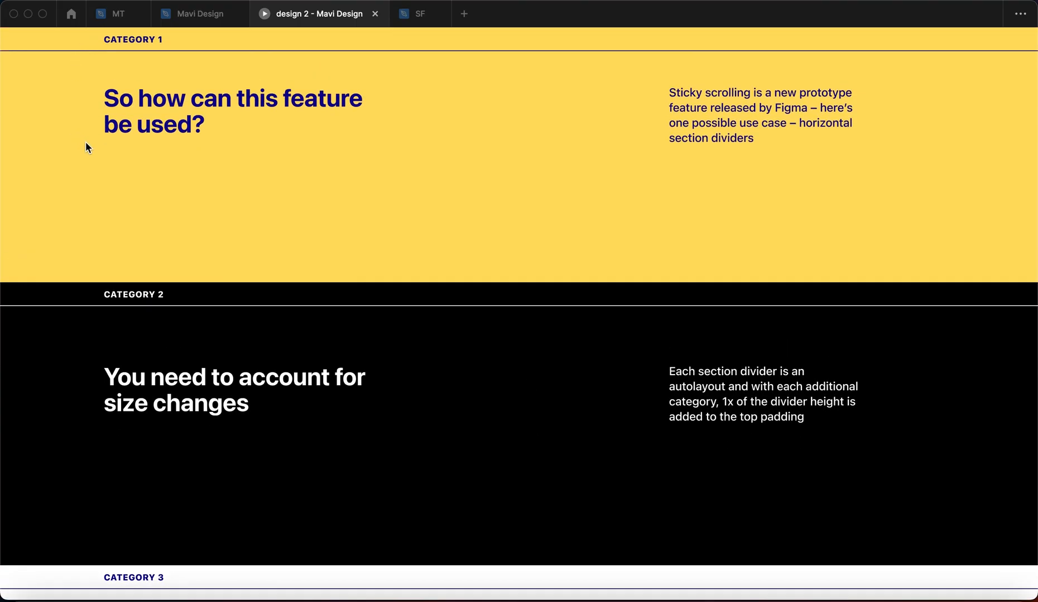
scroll(99, 340, down, 10)
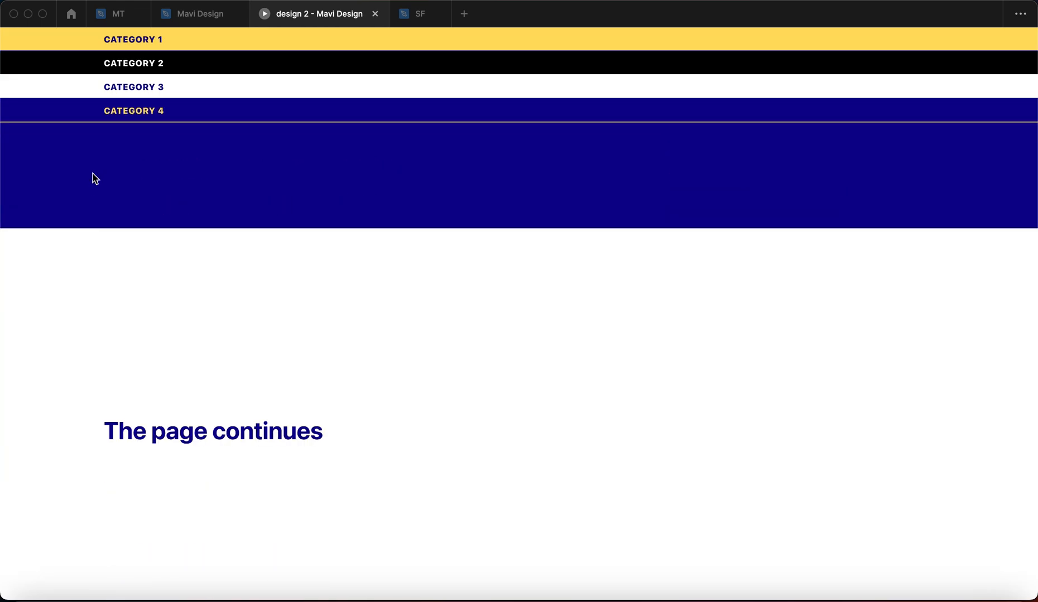
click(76, 43)
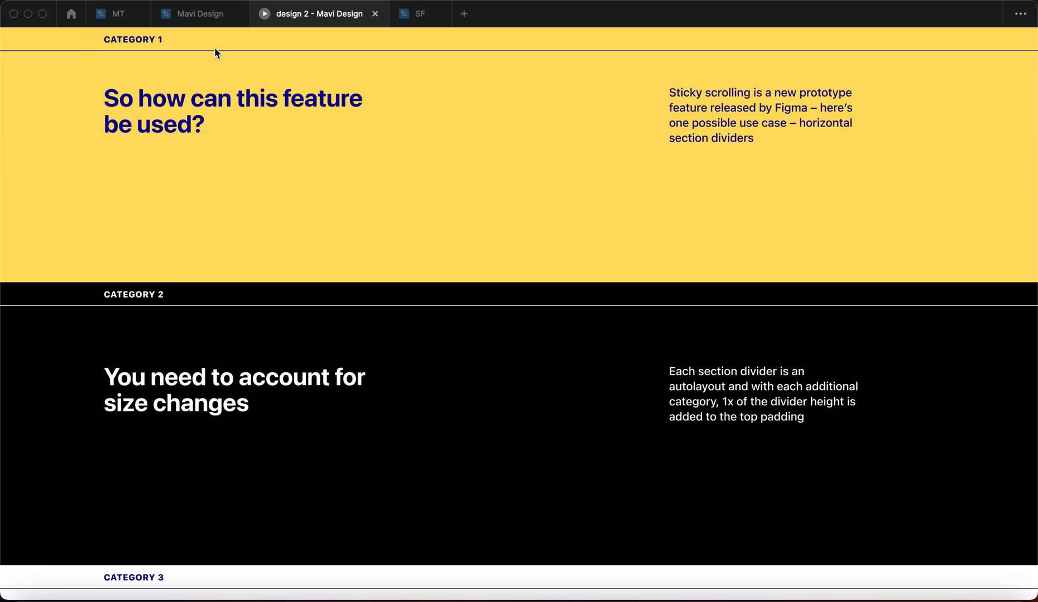
- Return to the editor and align the four blue rectangles in the Sticky position frame to their left edges
click(207, 14)
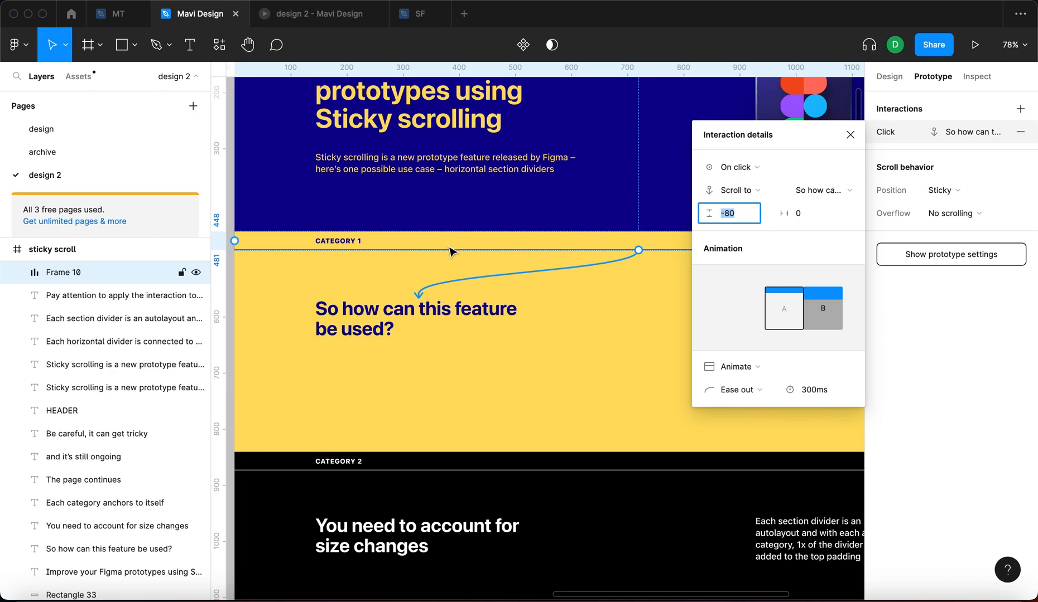
scroll(451, 251, down, 5)
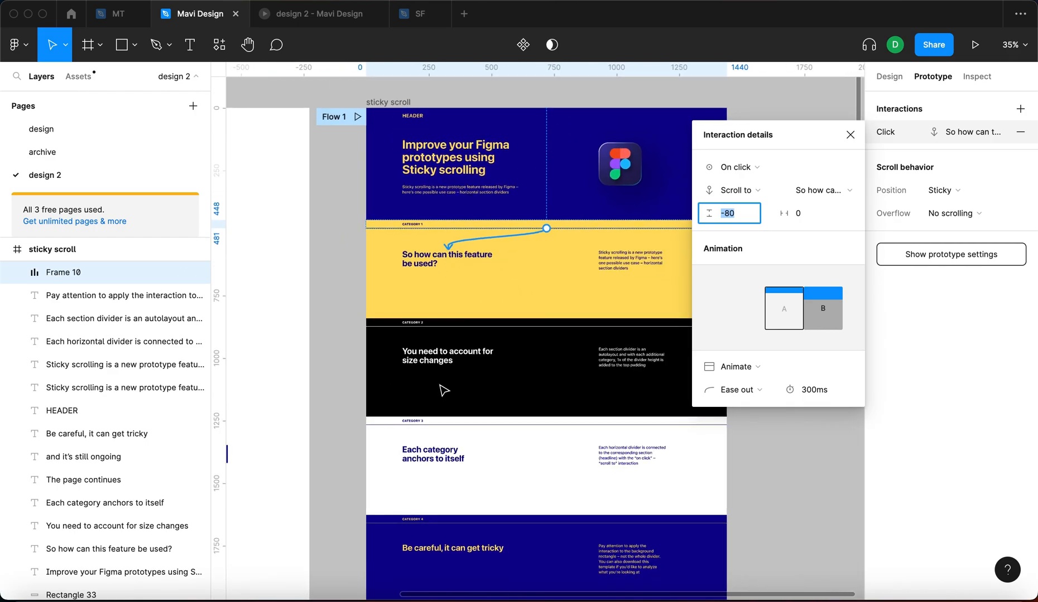
scroll(442, 469, down, 2)
scroll(445, 471, up, 3)
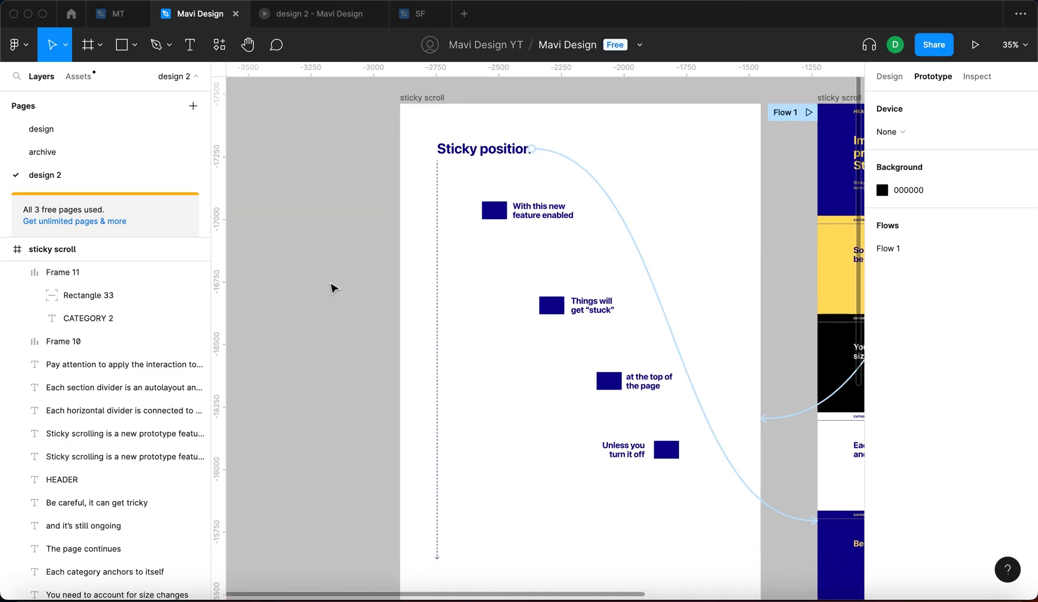
scroll(582, 351, right, 4)
shift+click(435, 456)
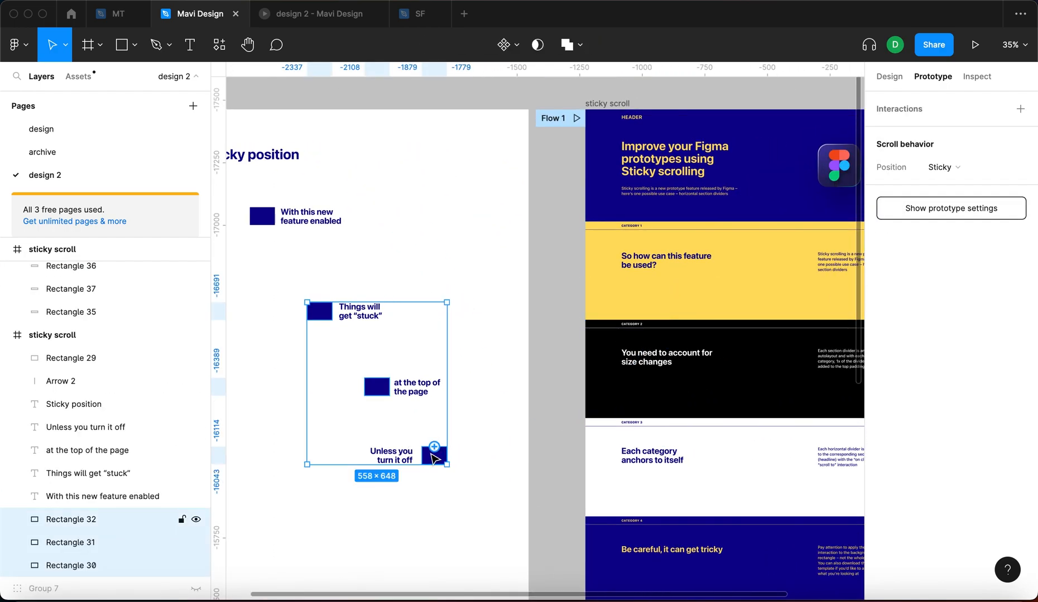
shift+click(261, 216)
scroll(272, 282, left, 3)
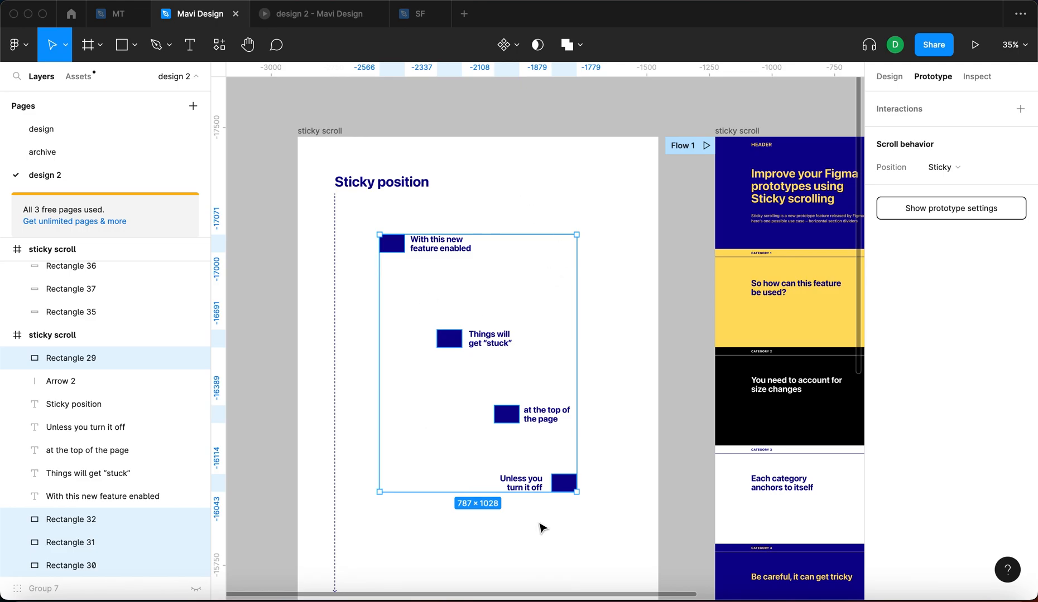
key(alt)
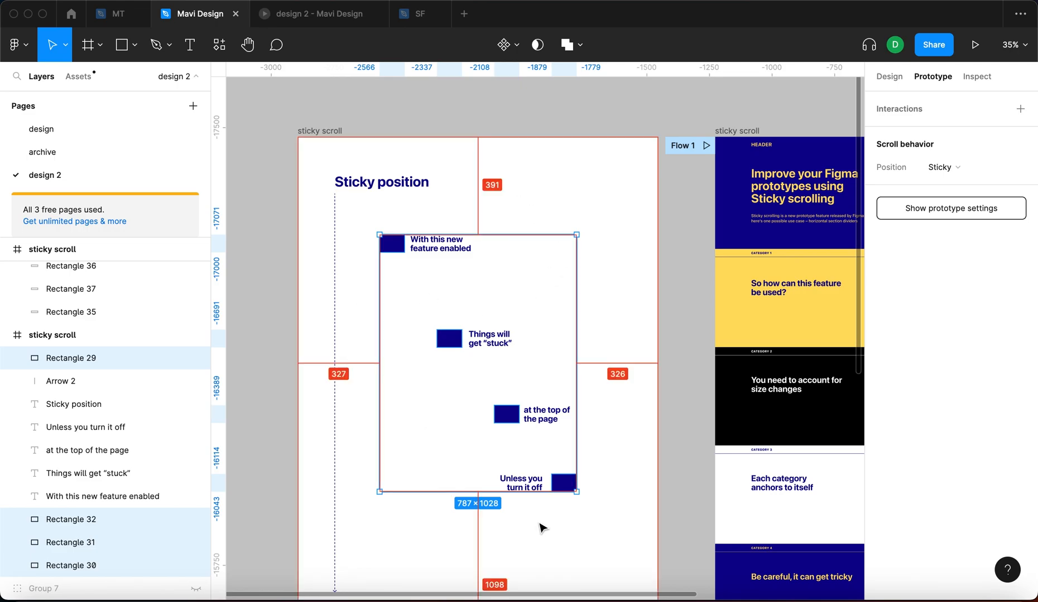
key(alt+a)
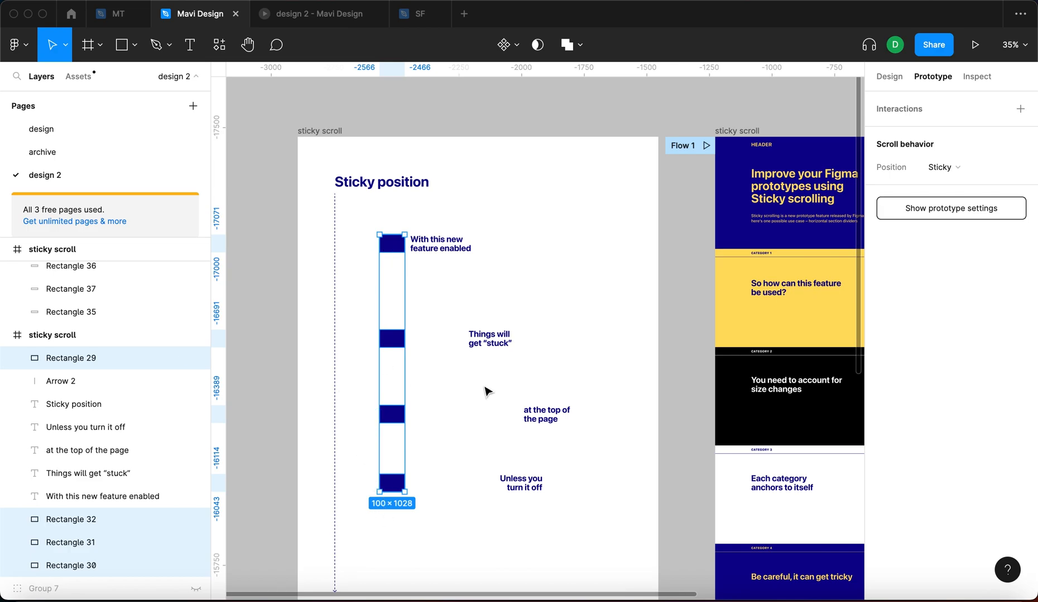
click(430, 453)
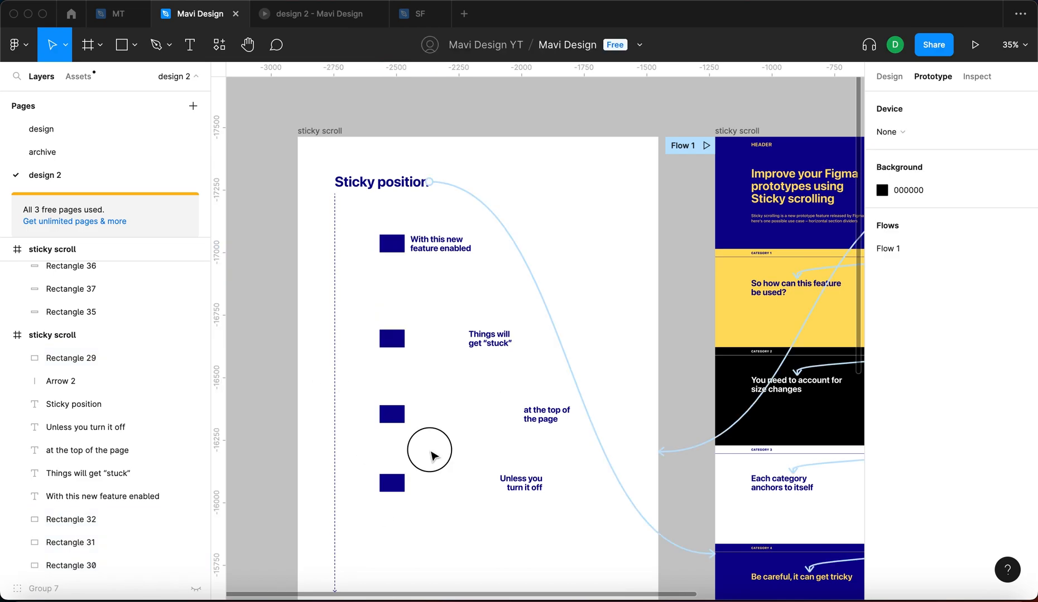
- Open the Sticky position page through the Figma logo in the prototype and check how the aligned rectangles stack when scrolling
click(298, 16)
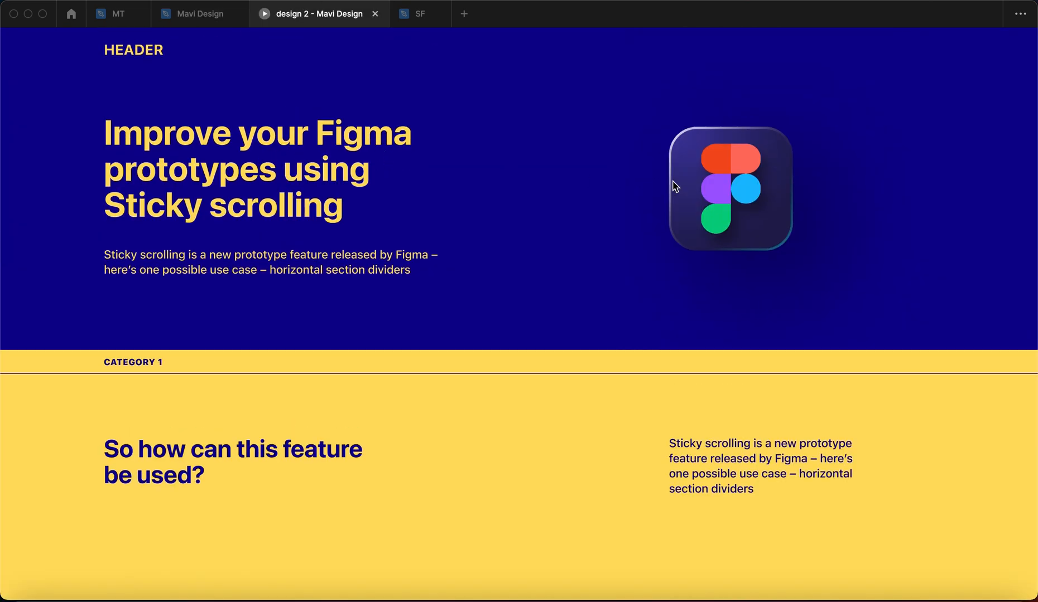
click(680, 182)
scroll(299, 221, down, 5)
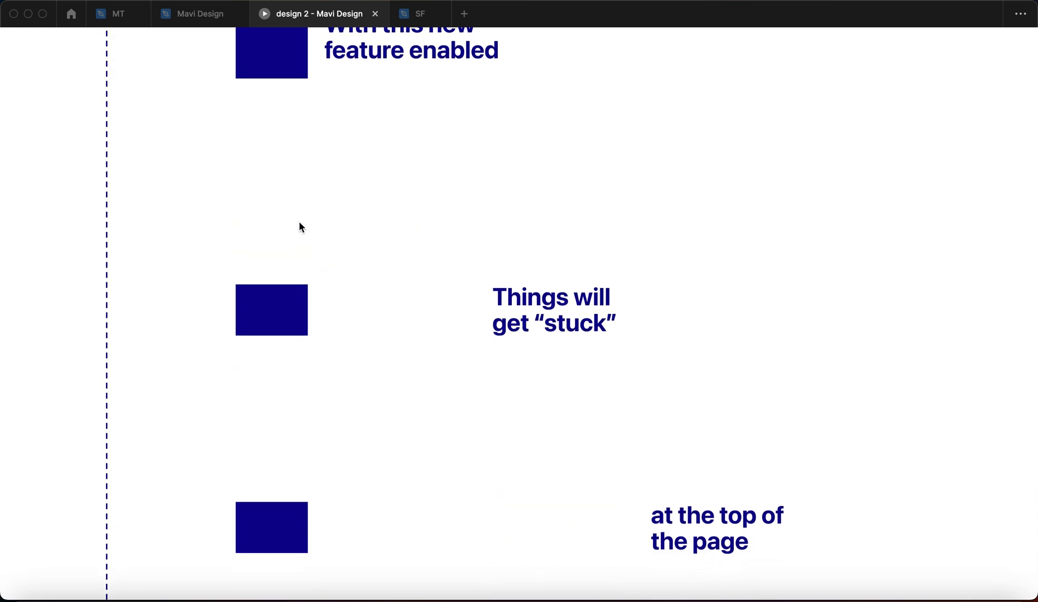
scroll(348, 180, down, 6)
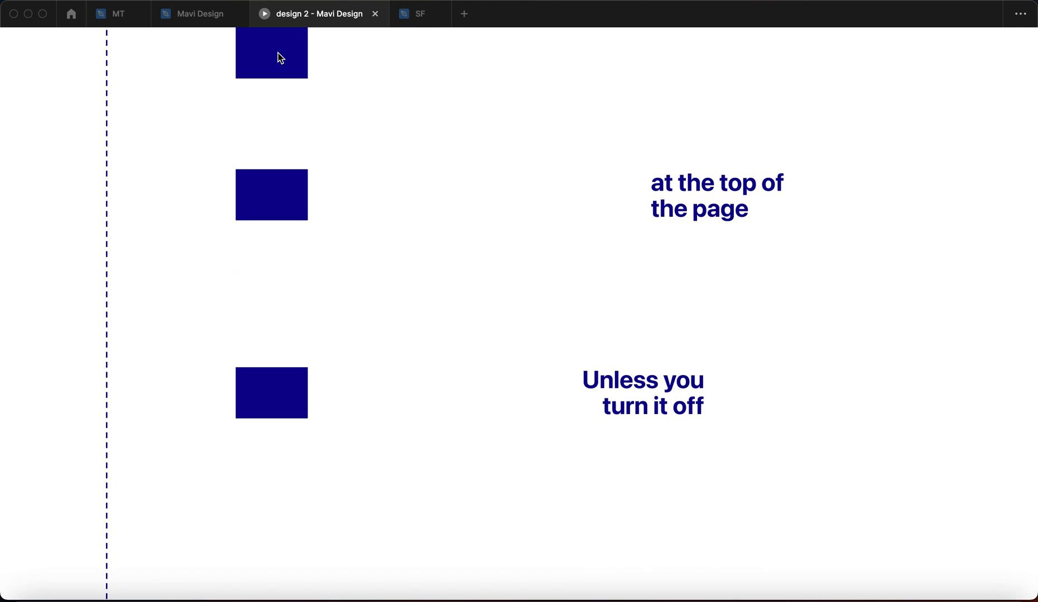
scroll(370, 231, down, 1)
scroll(370, 231, down, 3)
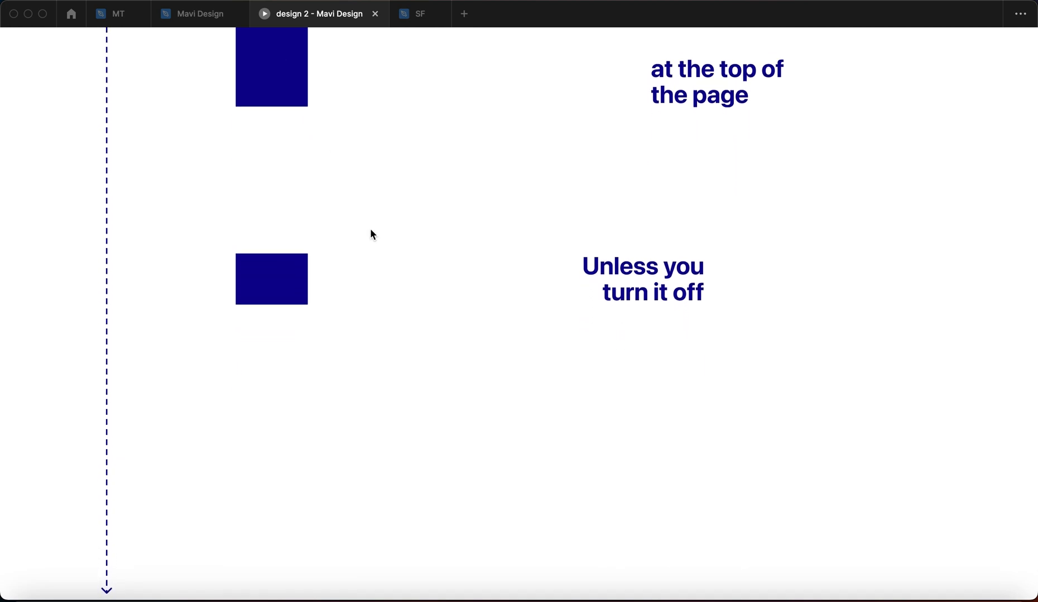
scroll(370, 232, down, 6)
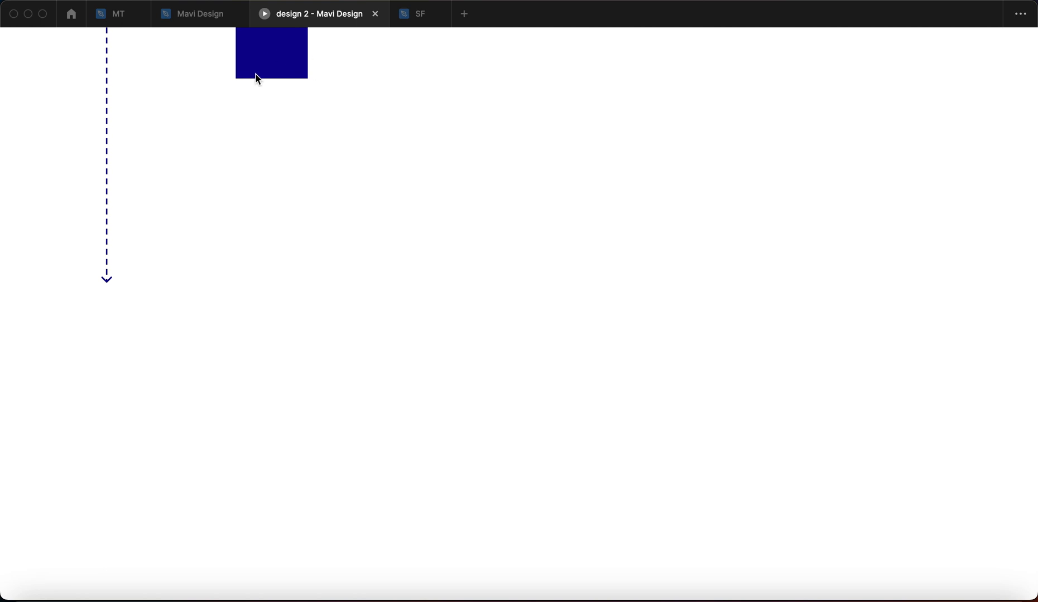
- Select the Category 2 divider in the editor and examine the extra space above its label
click(201, 23)
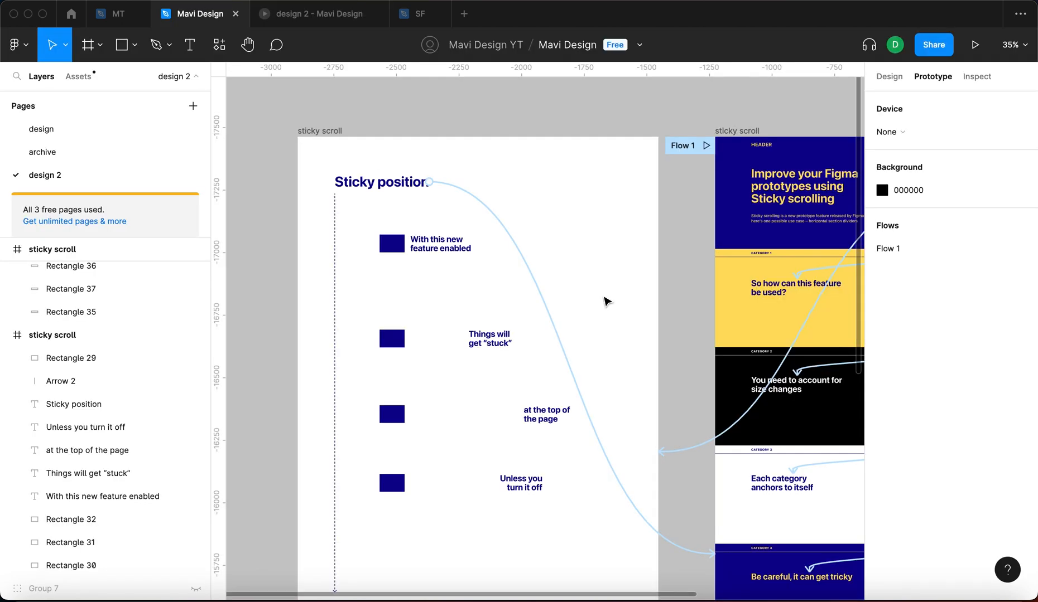
scroll(557, 301, right, 6)
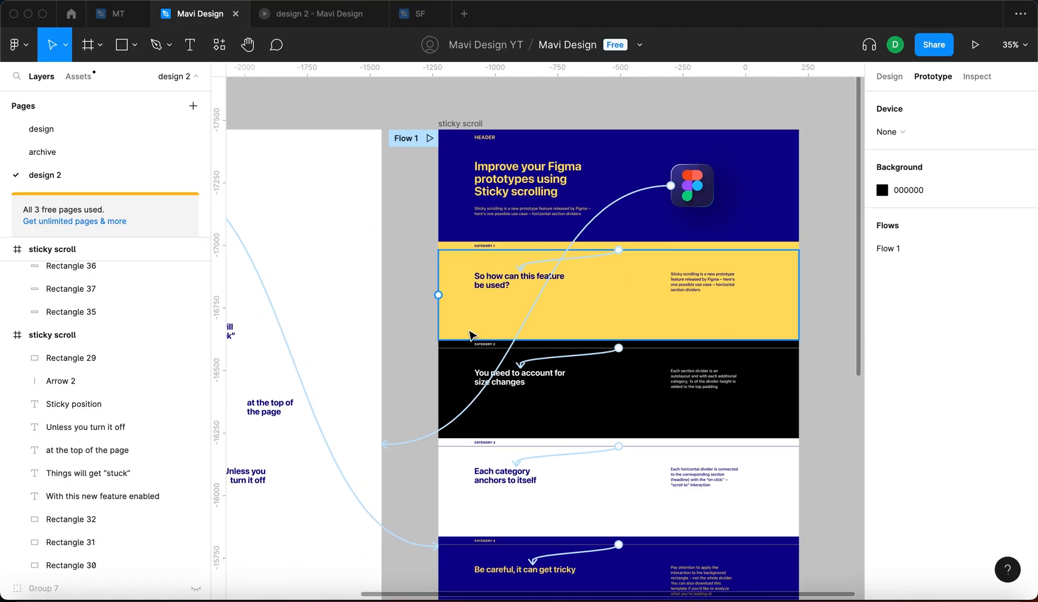
scroll(435, 299, up, 5)
click(467, 366)
scroll(463, 363, right, 2)
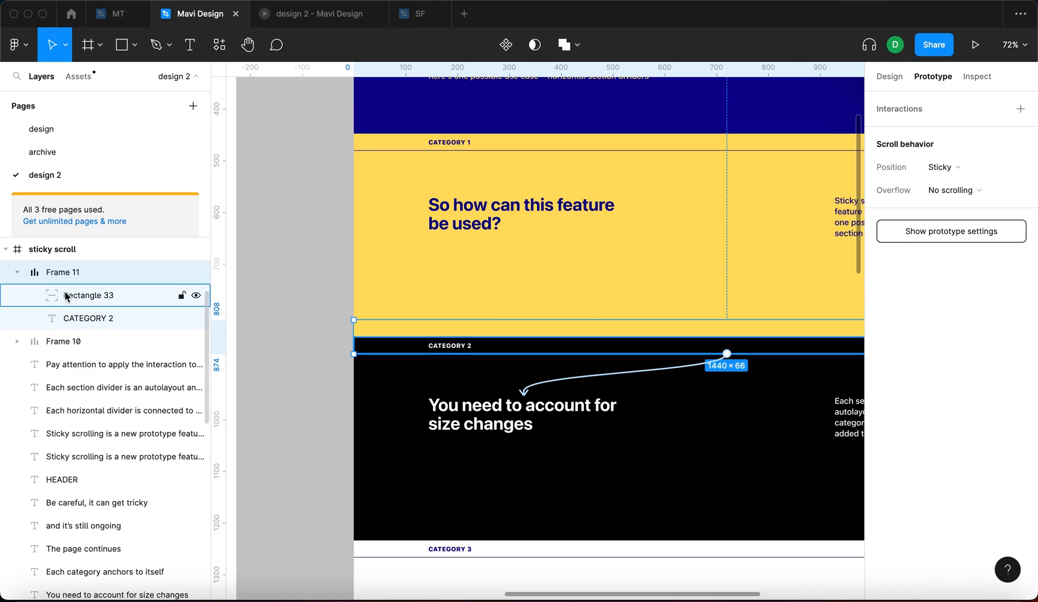
scroll(419, 364, up, 5)
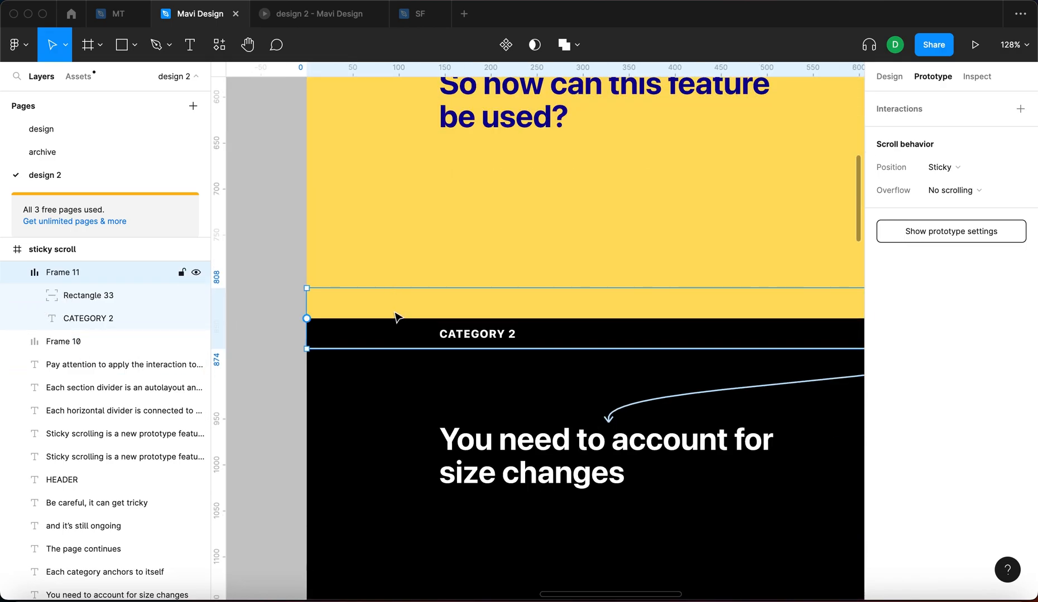
scroll(394, 317, down, 5)
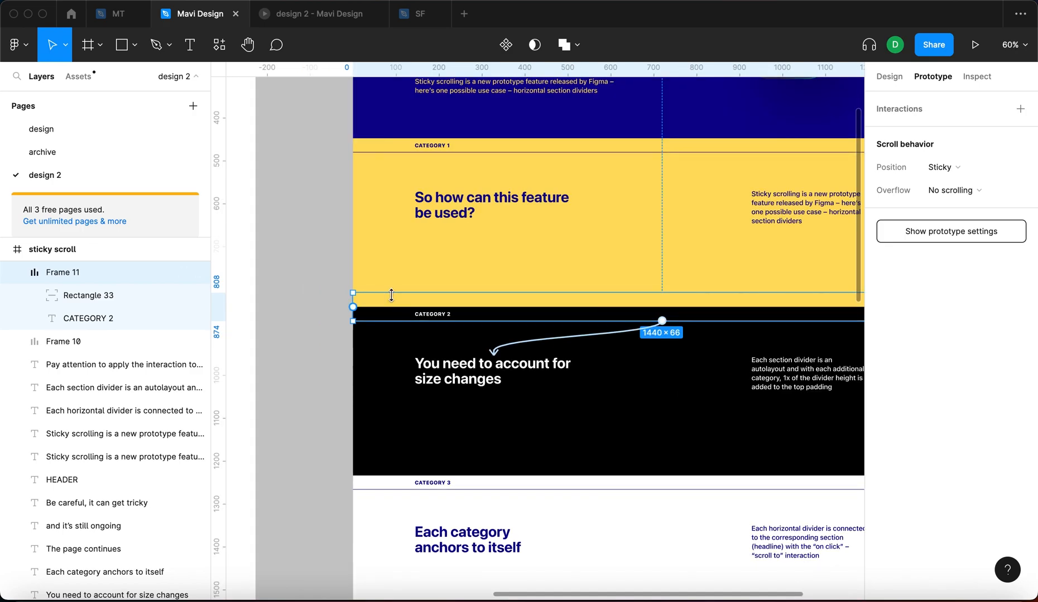
- Select the Category 3 divider and examine how far its frame extends over the black section above
scroll(385, 345, down, 3)
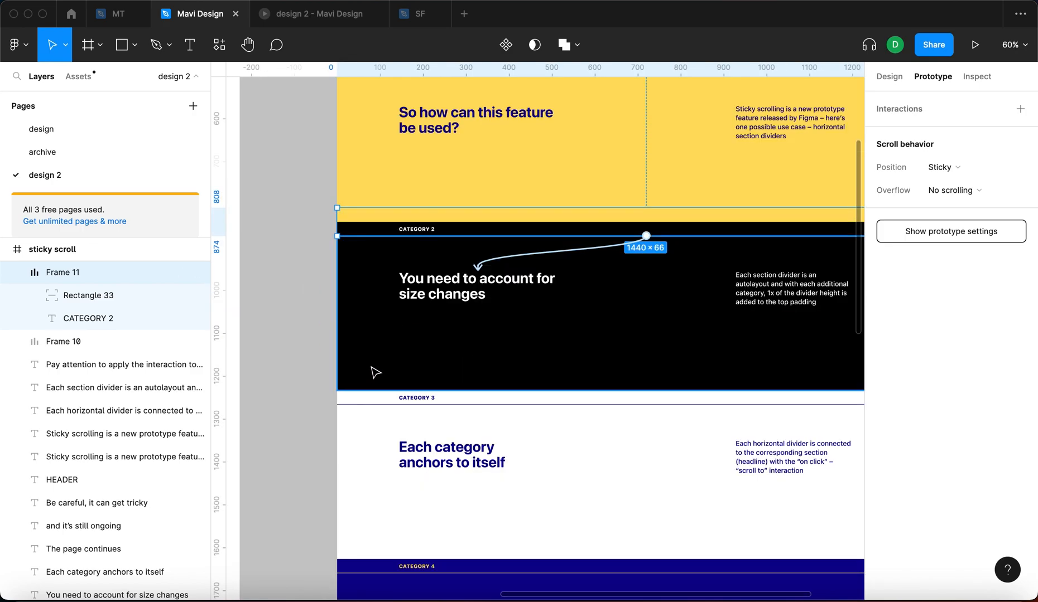
click(377, 399)
scroll(375, 399, up, 5)
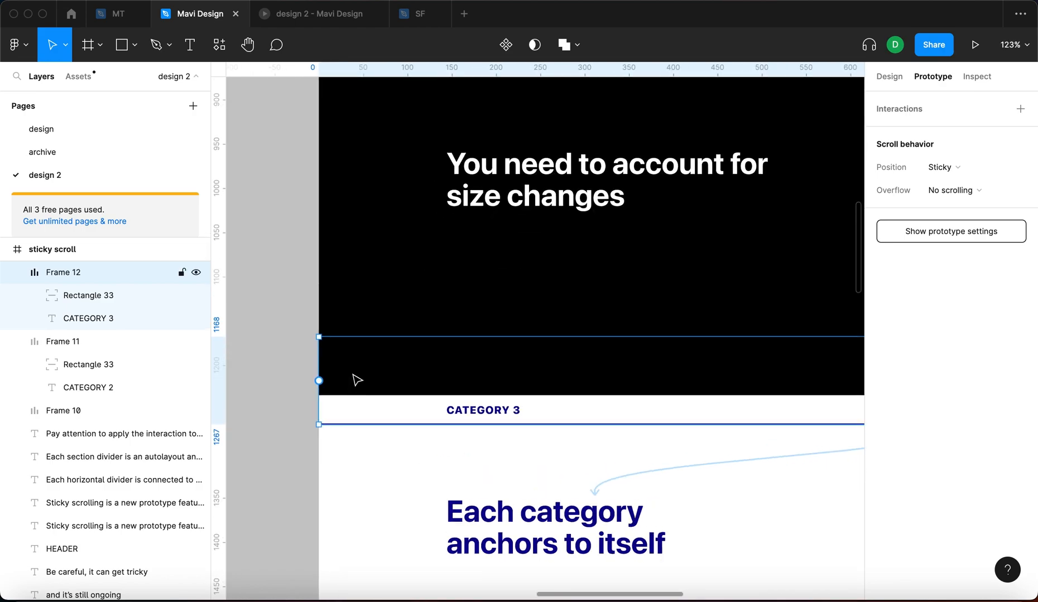
scroll(366, 375, down, 5)
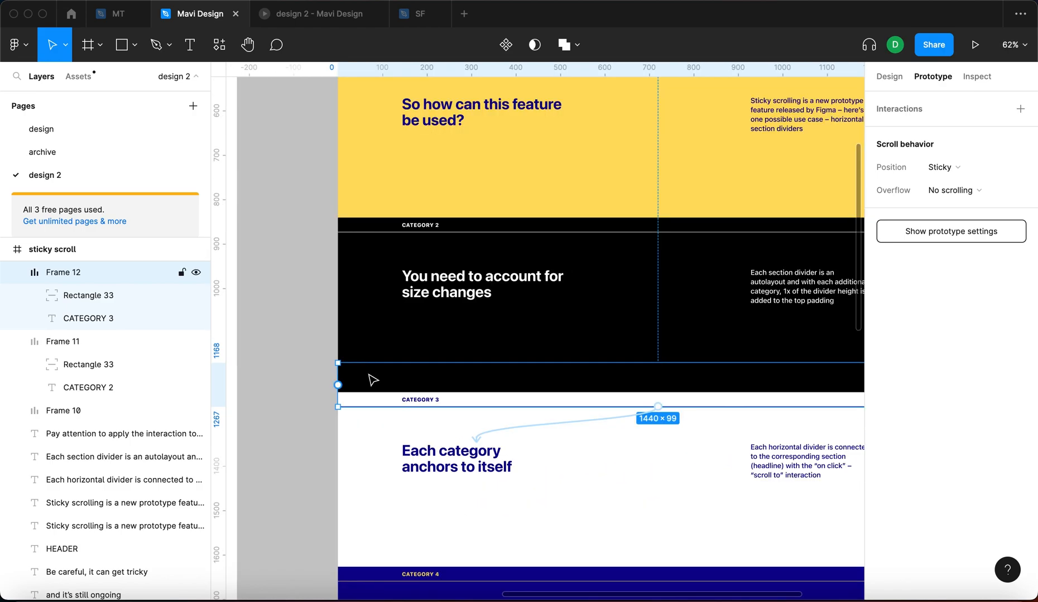
scroll(372, 388, up, 5)
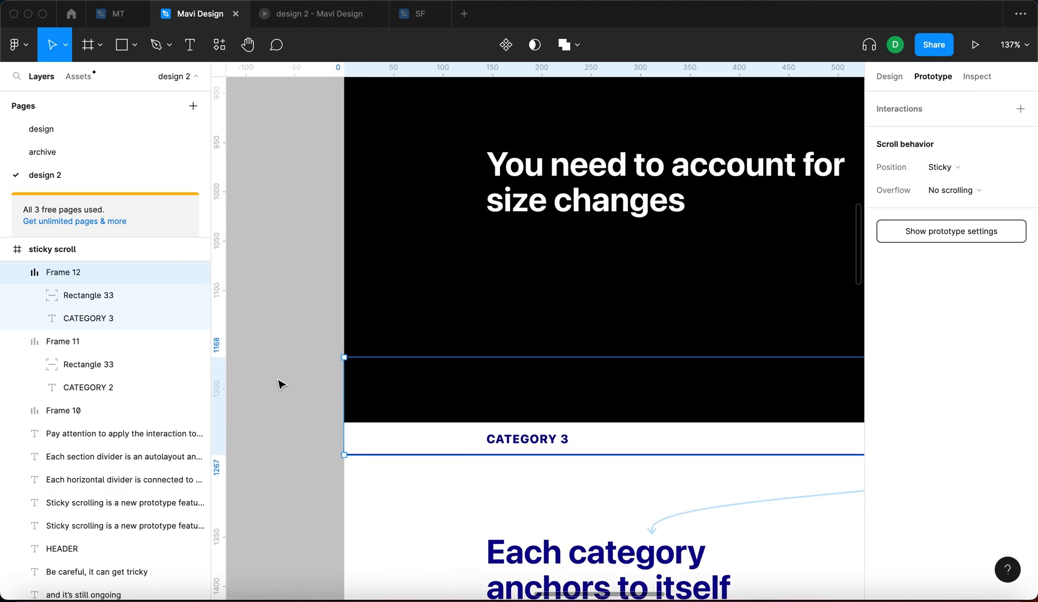
- Compare the frame heights of the Category 1, Category 2 and Category 3 dividers in their design properties
scroll(280, 385, down, 1)
scroll(365, 424, up, 5)
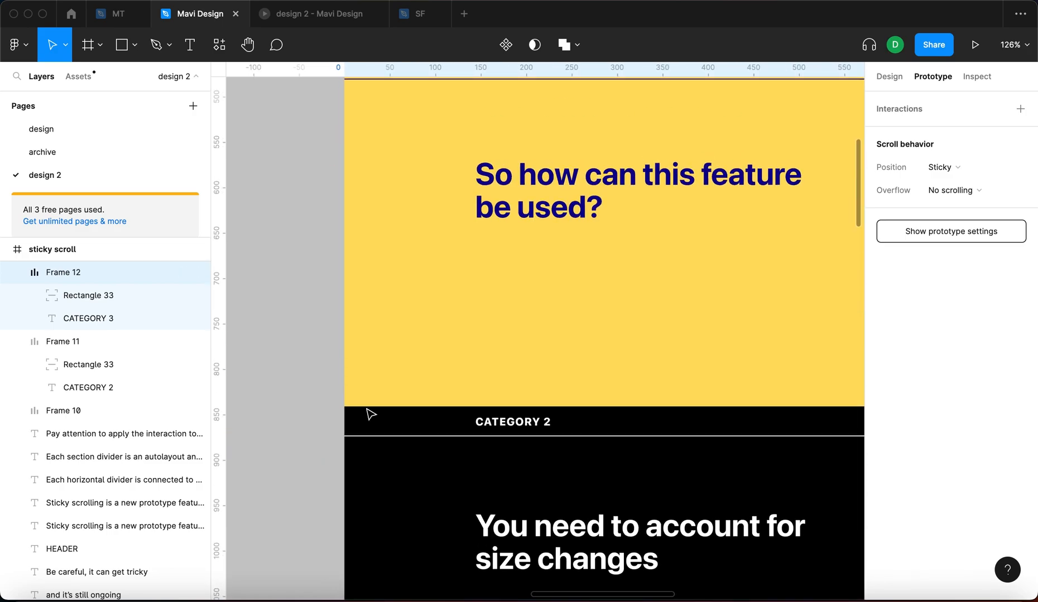
scroll(394, 272, up, 5)
click(407, 296)
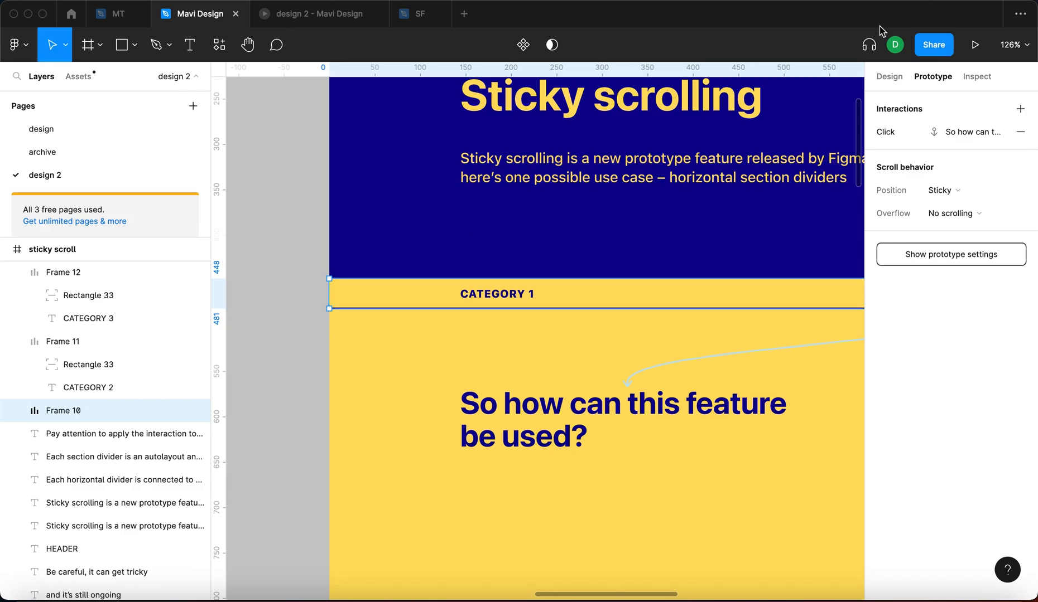
click(891, 81)
scroll(285, 278, down, 3)
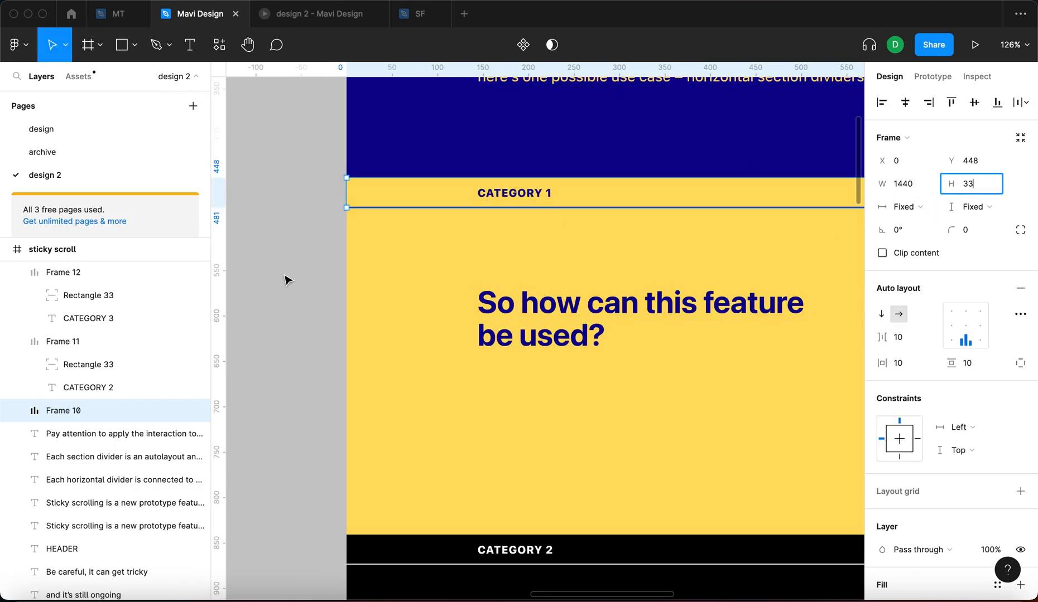
scroll(285, 277, down, 5)
click(398, 329)
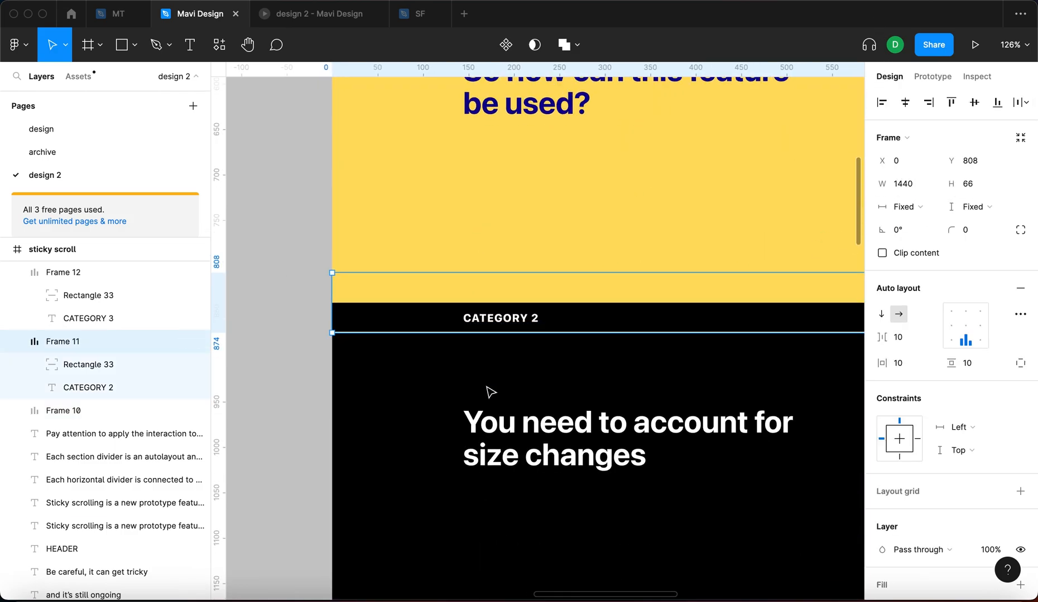
scroll(397, 389, down, 5)
click(397, 389)
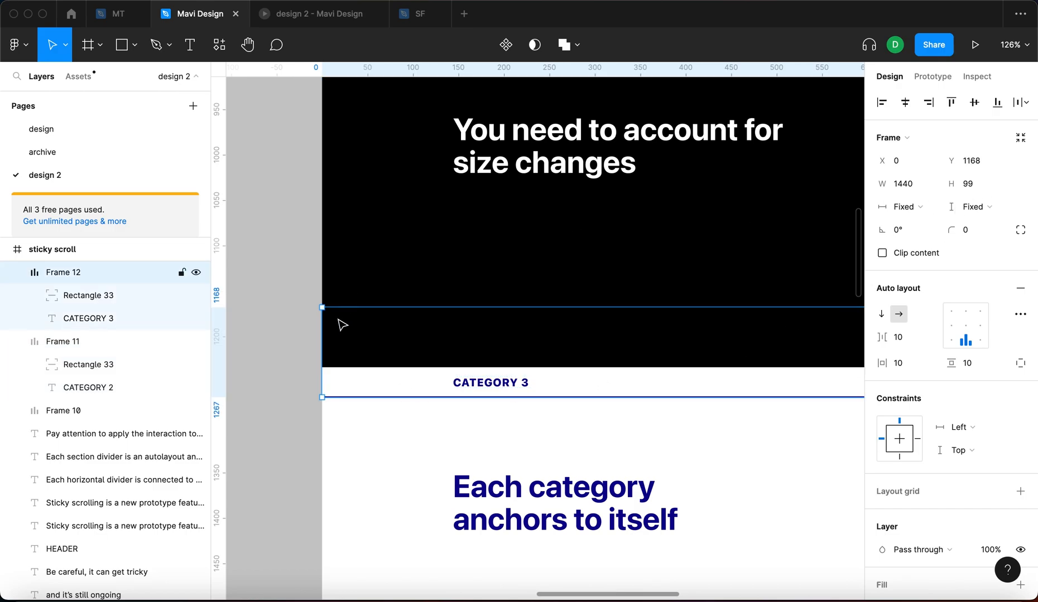
scroll(266, 374, up, 10)
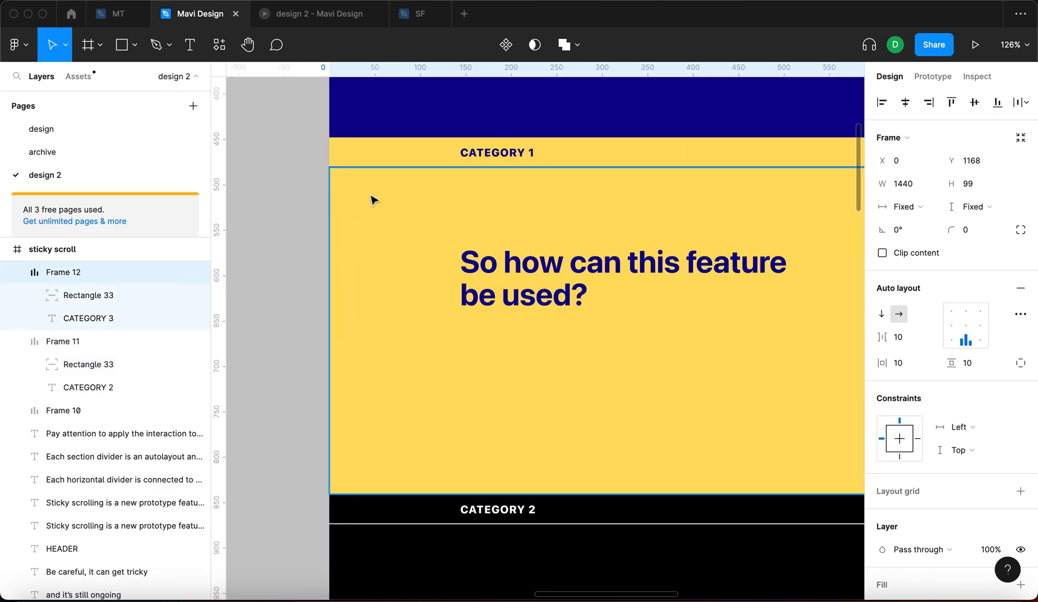
- Scroll through the category page in the prototype to check how the four dividers stack beneath each other
click(324, 14)
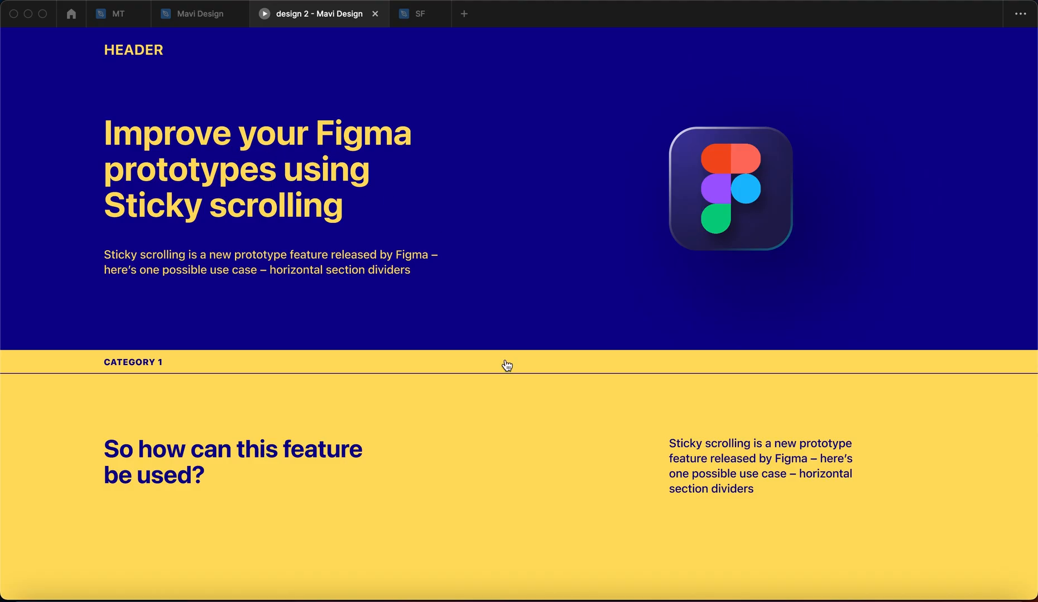
scroll(505, 363, down, 10)
scroll(507, 364, down, 5)
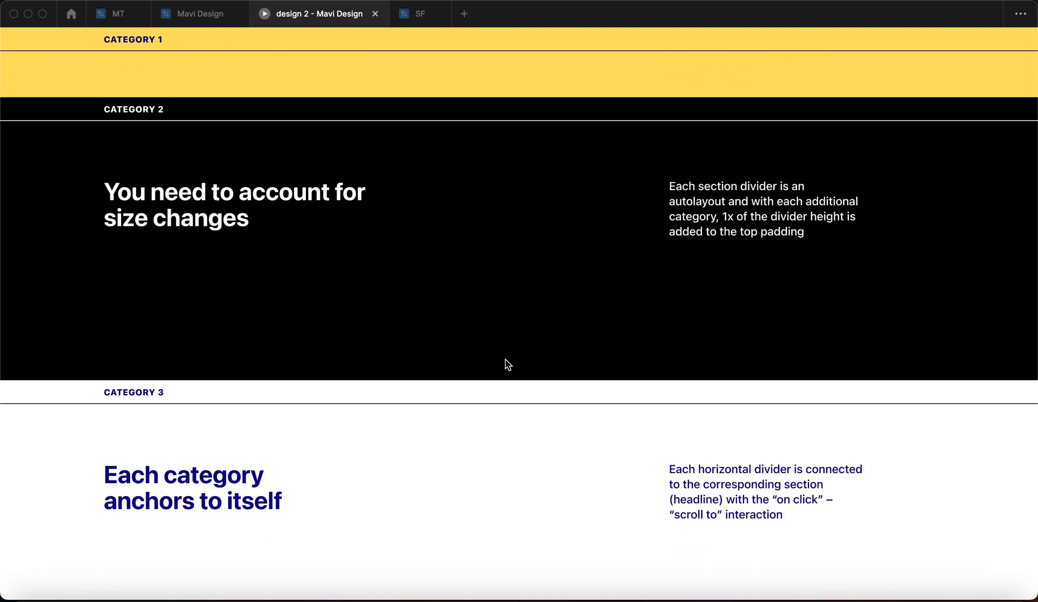
scroll(506, 360, down, 5)
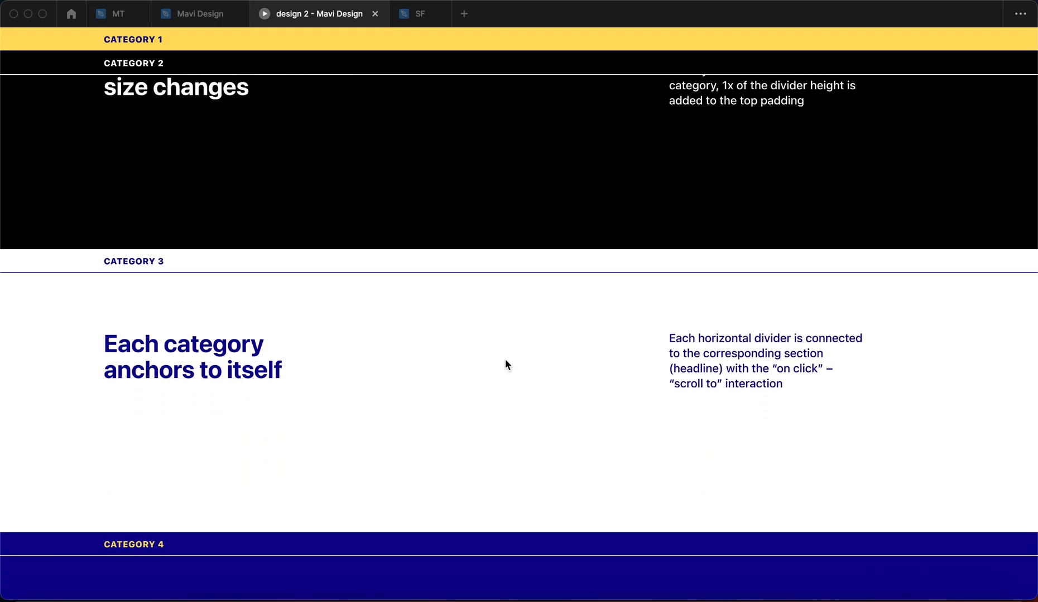
scroll(505, 361, down, 5)
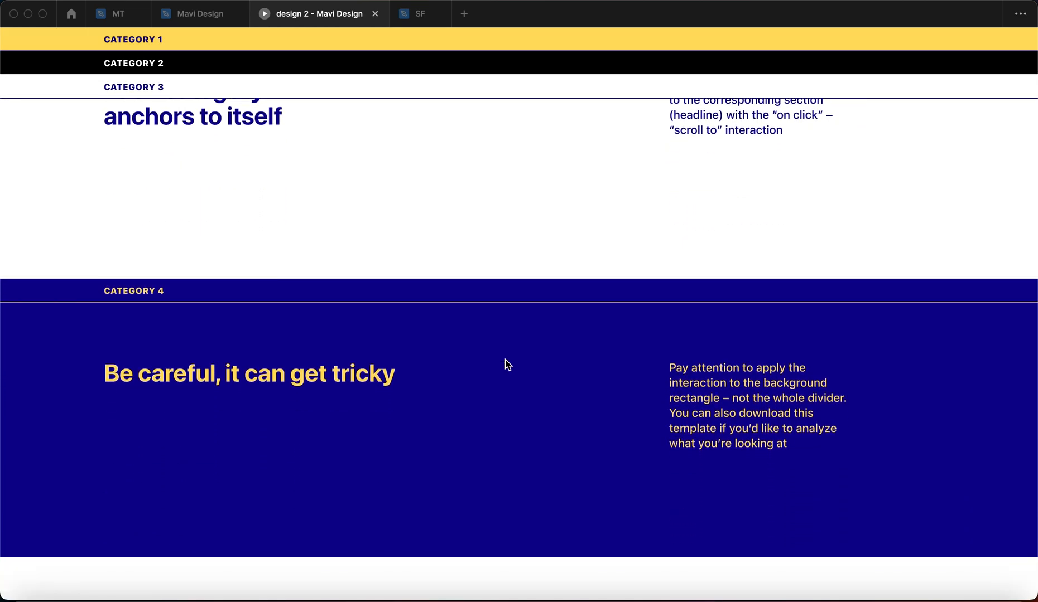
scroll(504, 359, down, 6)
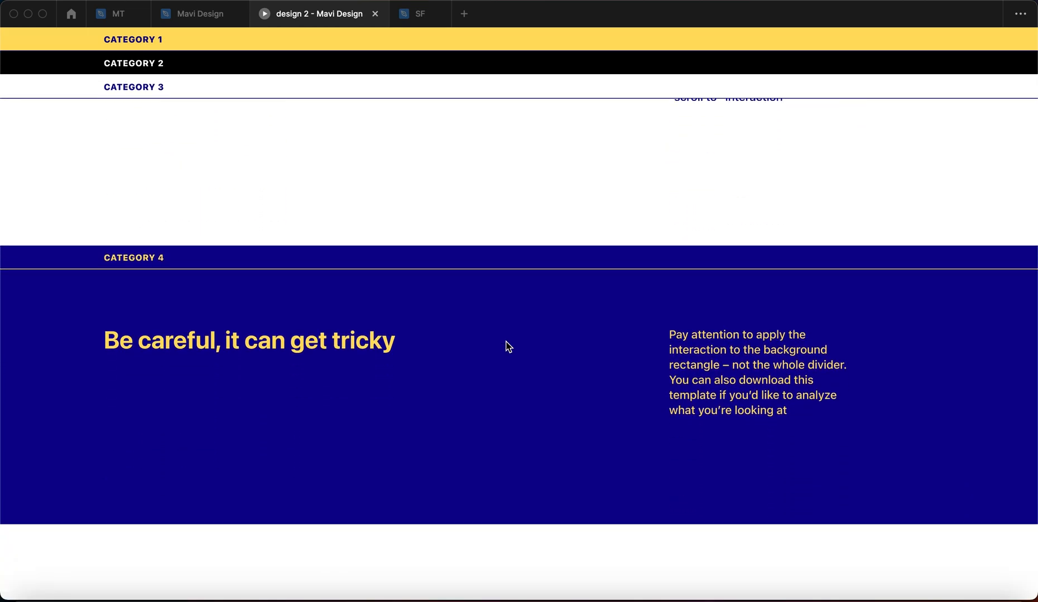
- Return to the design file and select the Category 4 divider frame to examine its scroll behavior
click(208, 17)
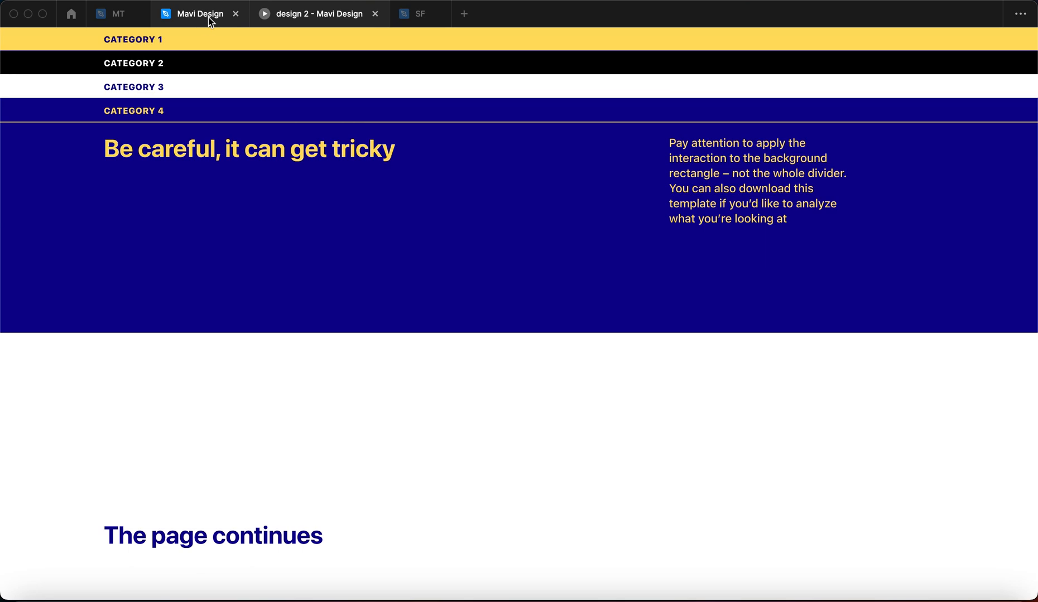
scroll(245, 326, down, 4)
scroll(245, 326, down, 3)
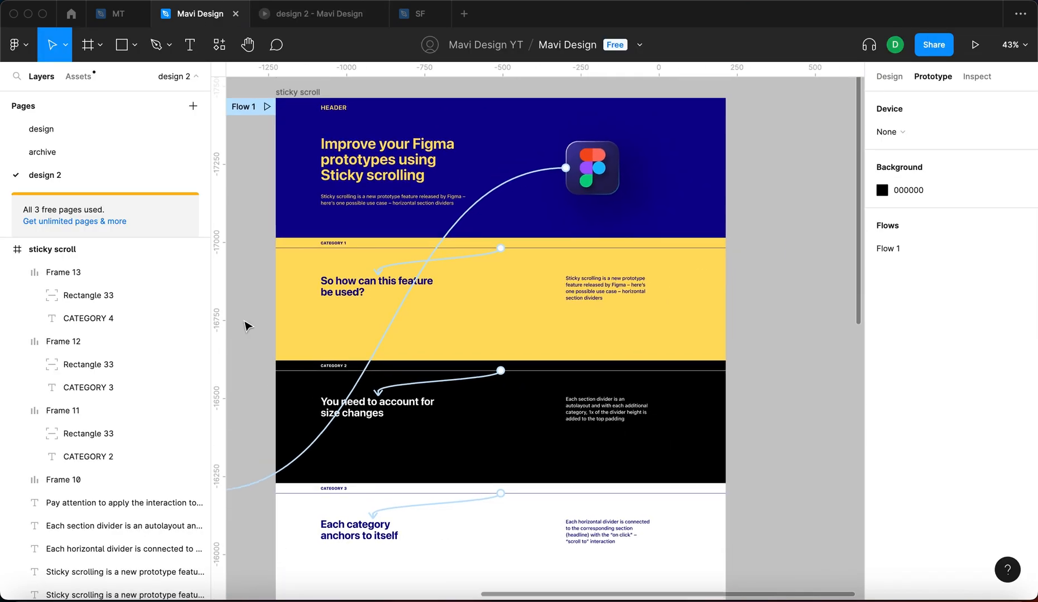
scroll(322, 257, up, 2)
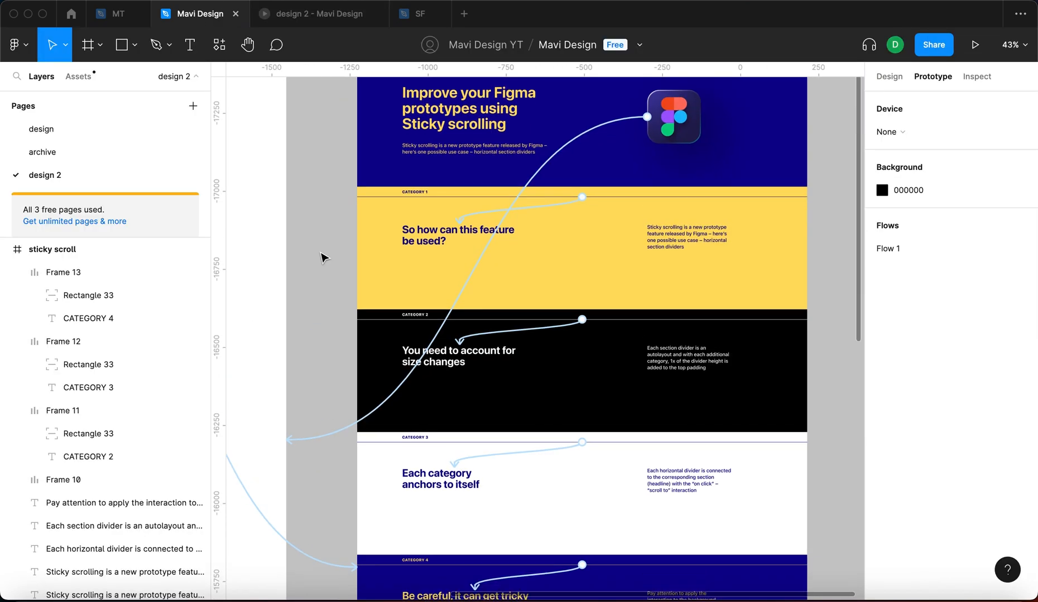
click(413, 196)
scroll(326, 346, down, 5)
click(389, 403)
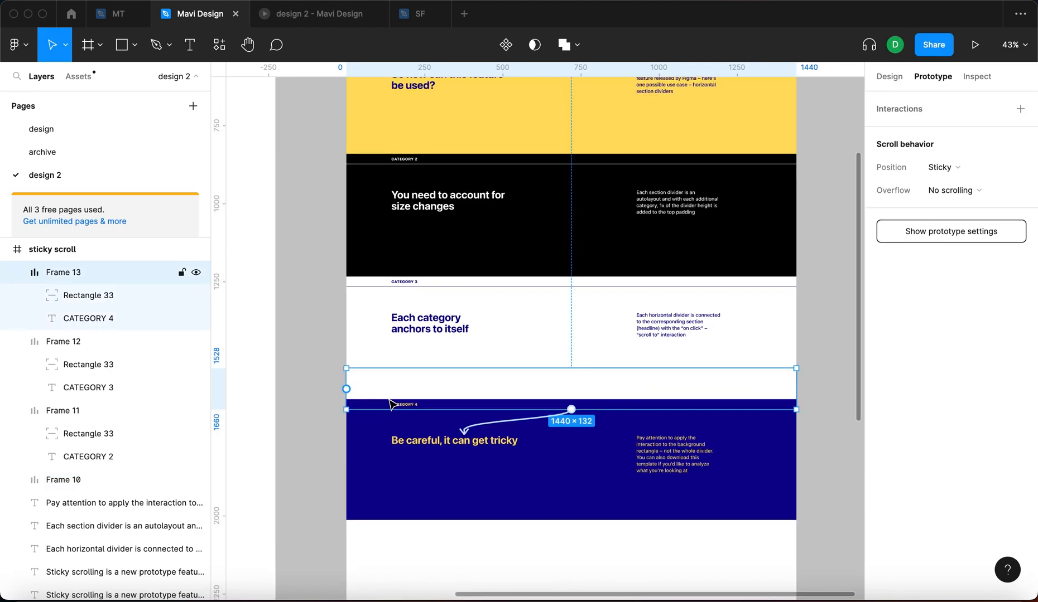
- Select the background rectangle inside the Category 4 divider and examine its dimensions and prototype interaction
scroll(389, 403, up, 5)
scroll(386, 399, left, 3)
click(83, 295)
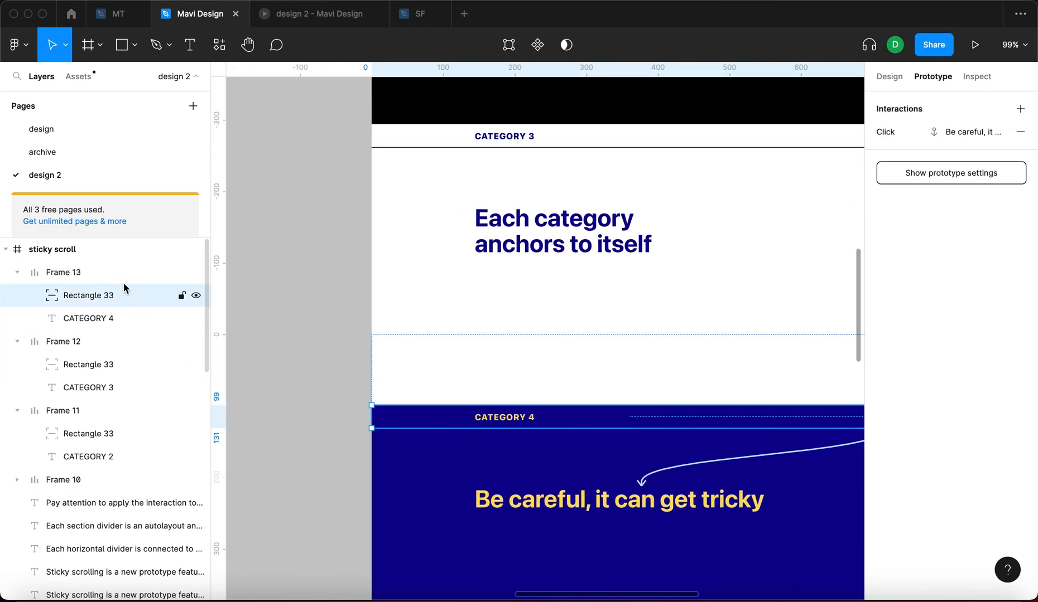
click(889, 77)
scroll(679, 325, right, 10)
scroll(679, 324, down, 3)
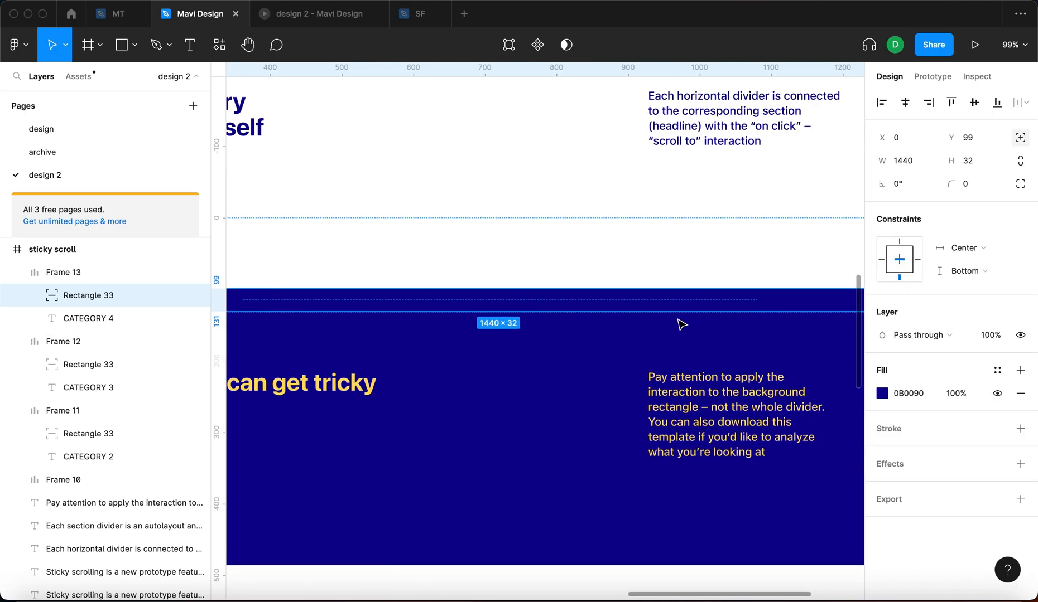
click(932, 76)
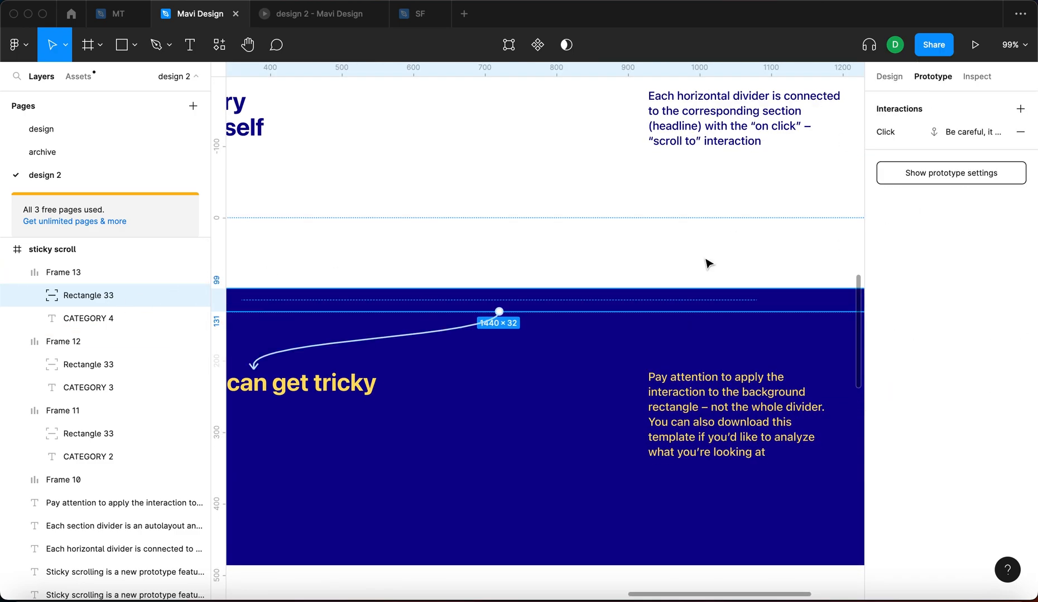
- Compare the sticky scroll behavior of Frame 13 with the click interaction on its Rectangle 33, leaving nothing selected
scroll(641, 301, left, 5)
scroll(641, 302, down, 1)
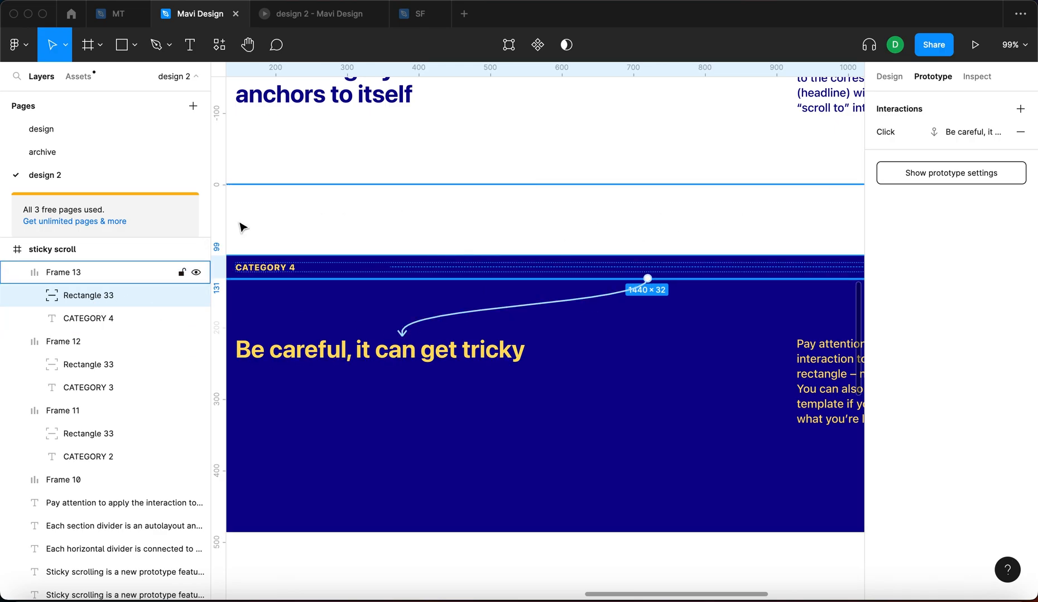
click(67, 272)
scroll(424, 239, left, 3)
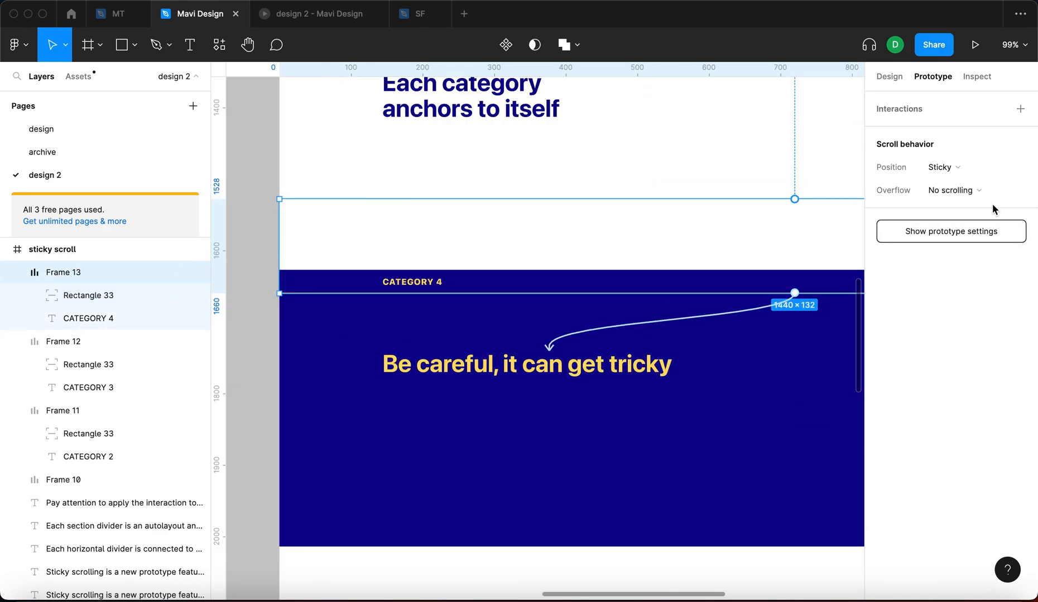
click(116, 296)
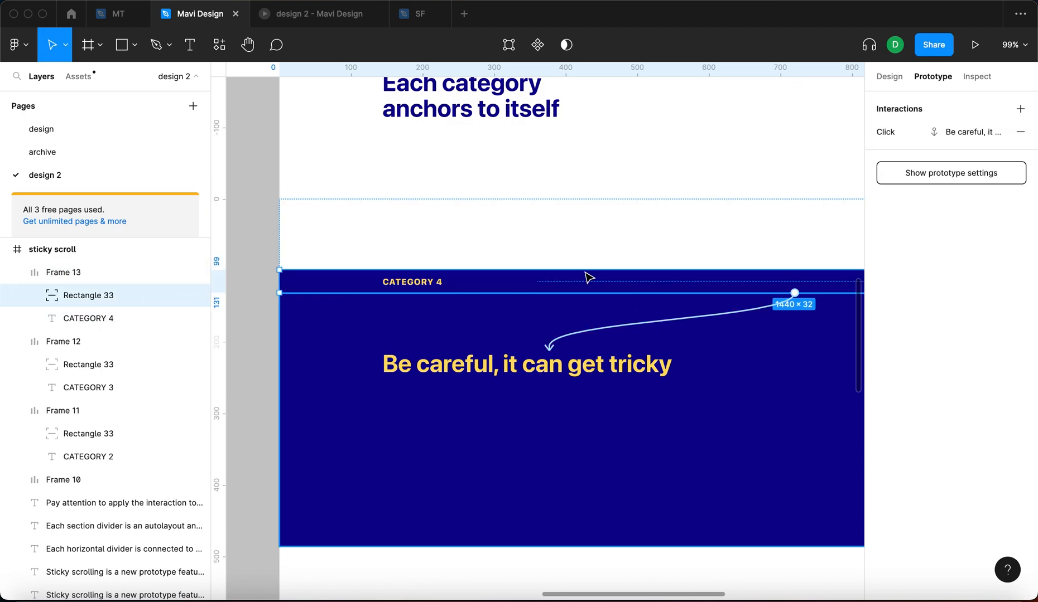
click(243, 297)
scroll(243, 298, down, 3)
- Switch to the prototype preview and scroll from the header down past the Category 4 section to check the sticky dividers
click(319, 16)
scroll(530, 245, up, 10)
scroll(530, 245, down, 15)
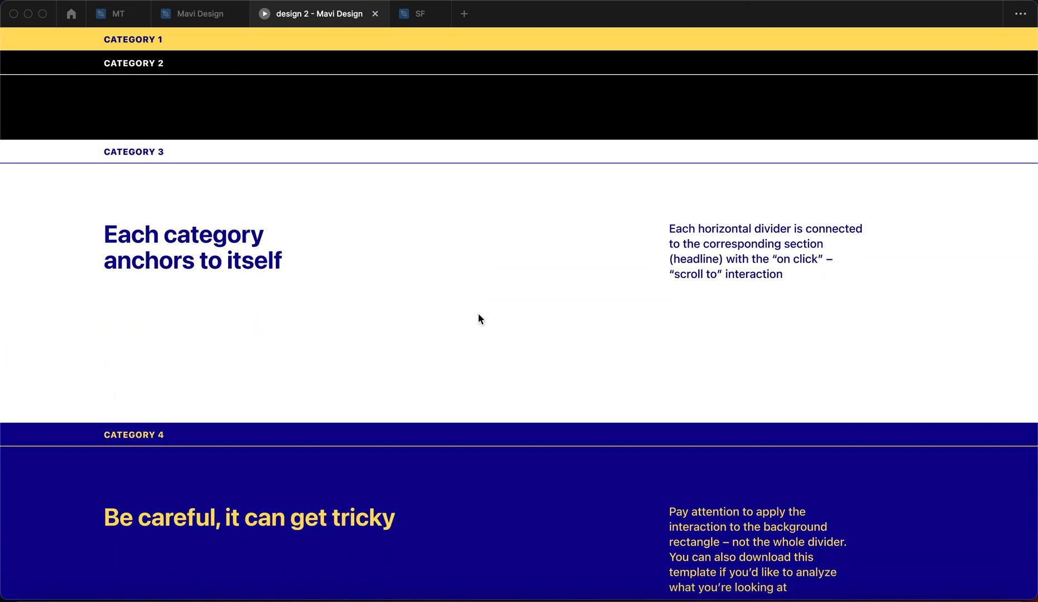
scroll(478, 316, down, 3)
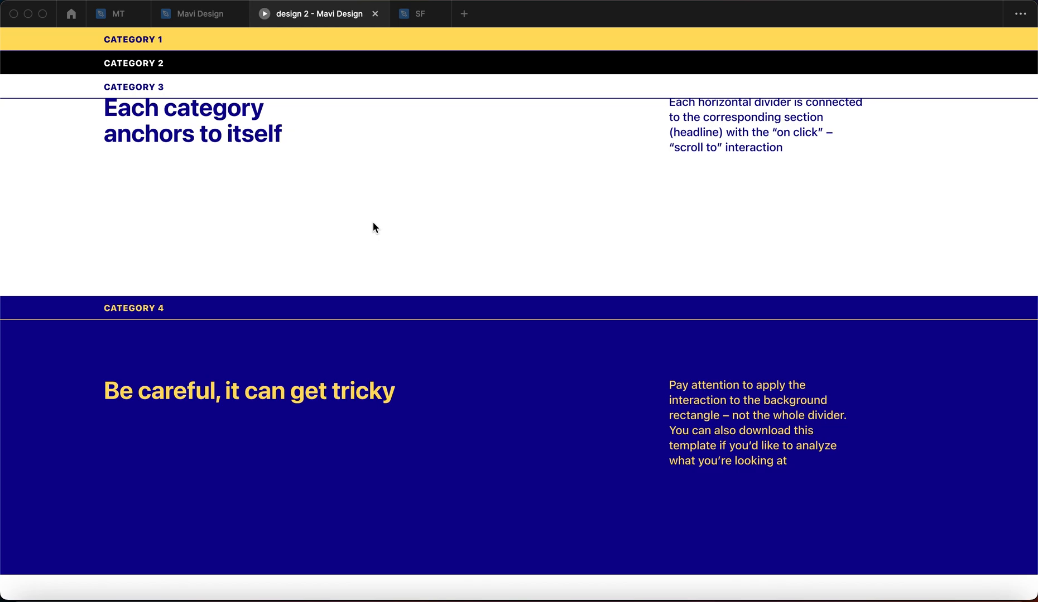
scroll(373, 223, down, 5)
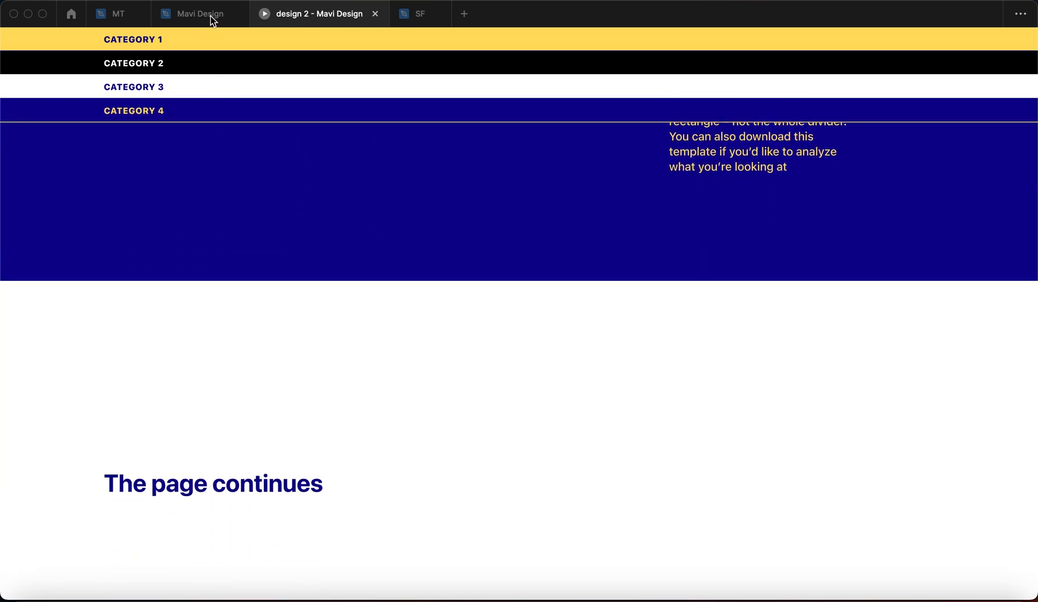
mouse_move(211, 19)
- Scroll the prototype back up to the header and down again to "The page continues" to review the divider stacking
scroll(378, 230, up, 6)
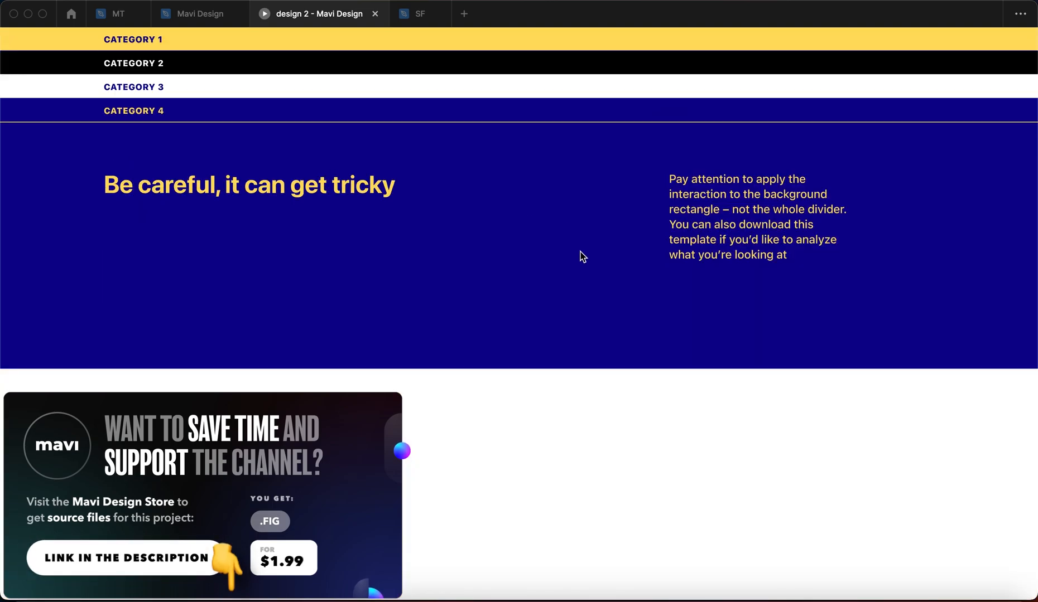
scroll(580, 255, up, 10)
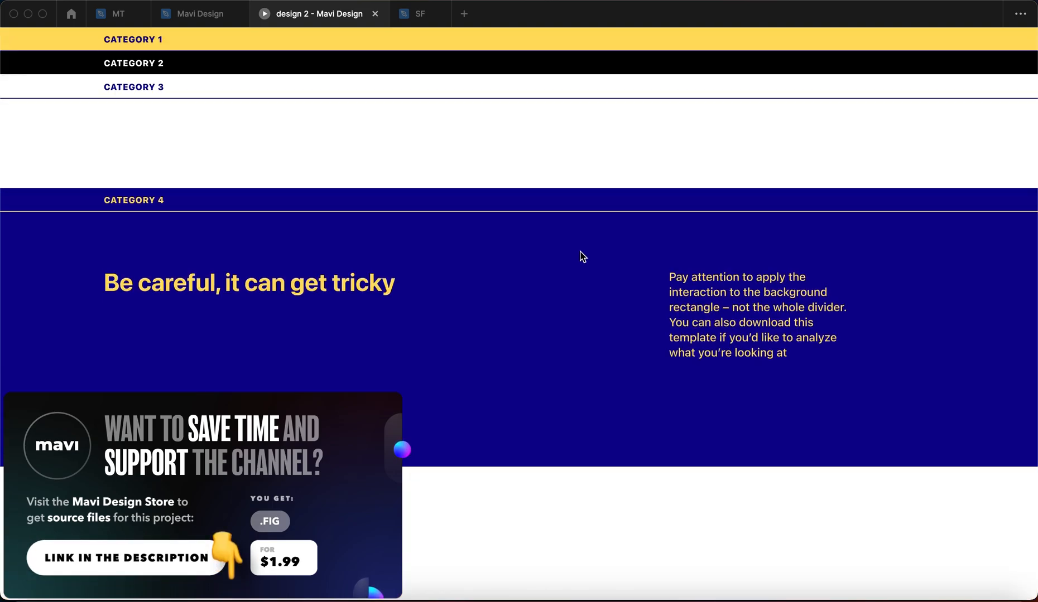
scroll(580, 256, up, 15)
scroll(581, 257, down, 20)
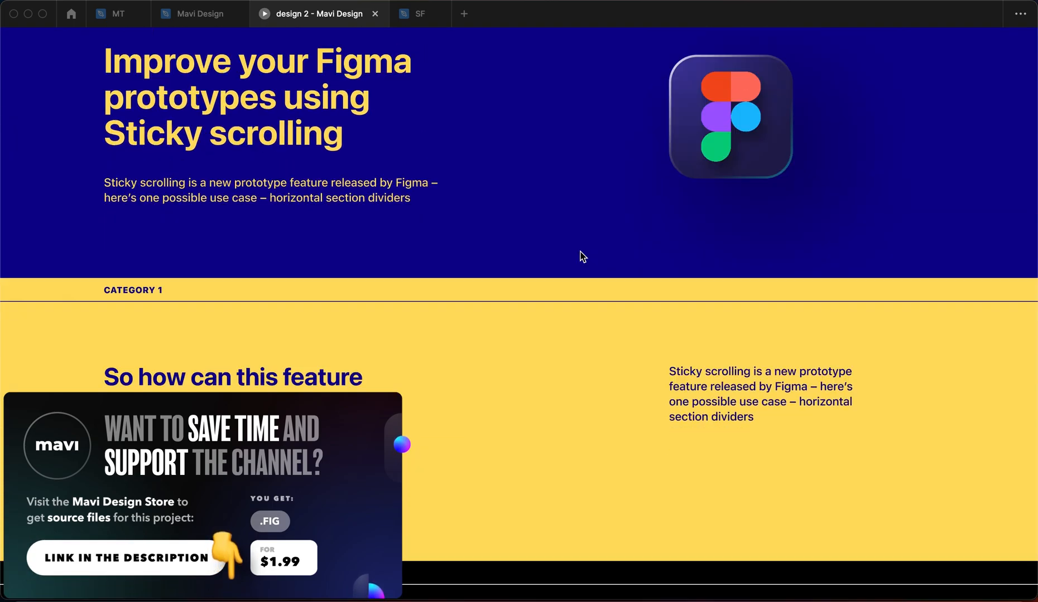
scroll(580, 257, down, 5)
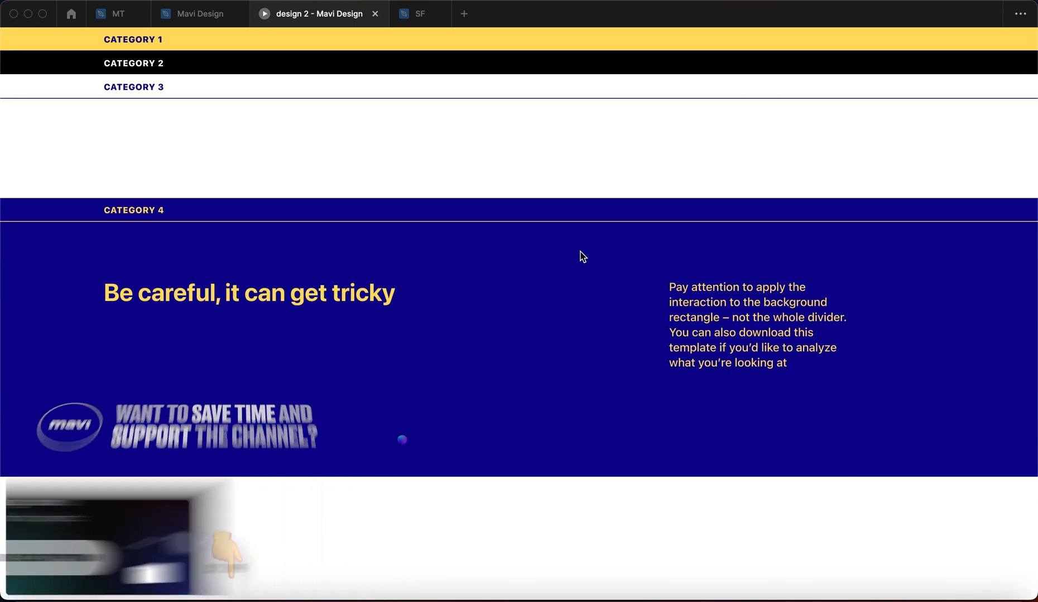
scroll(581, 255, down, 5)
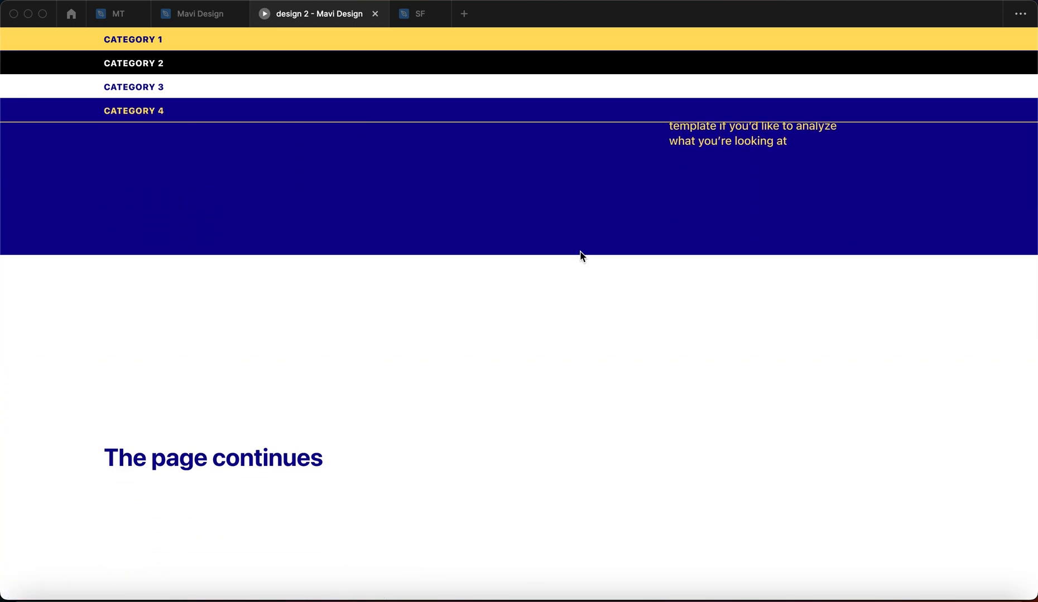
scroll(604, 218, down, 1)
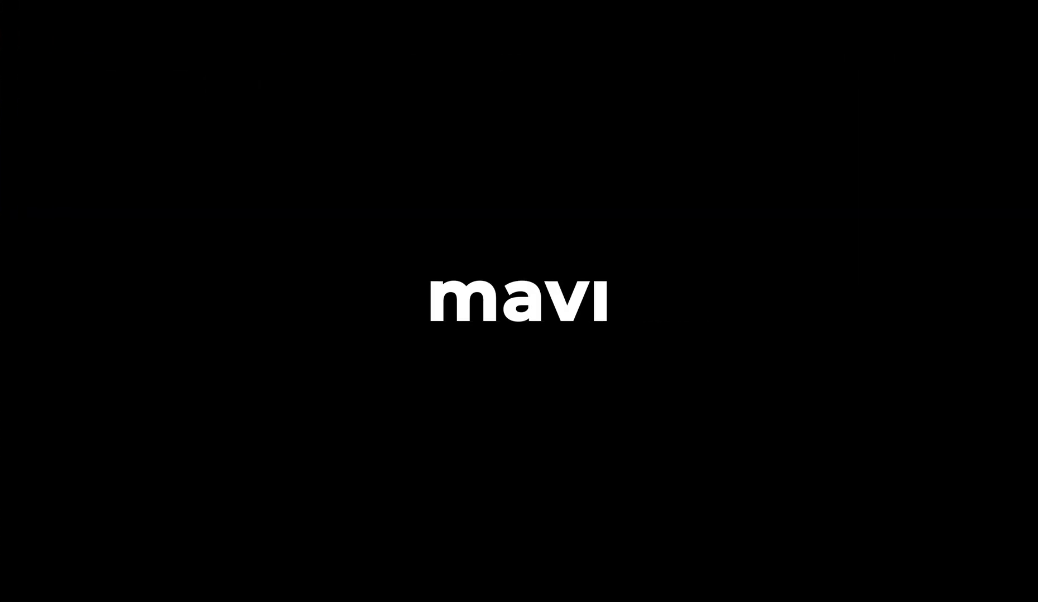